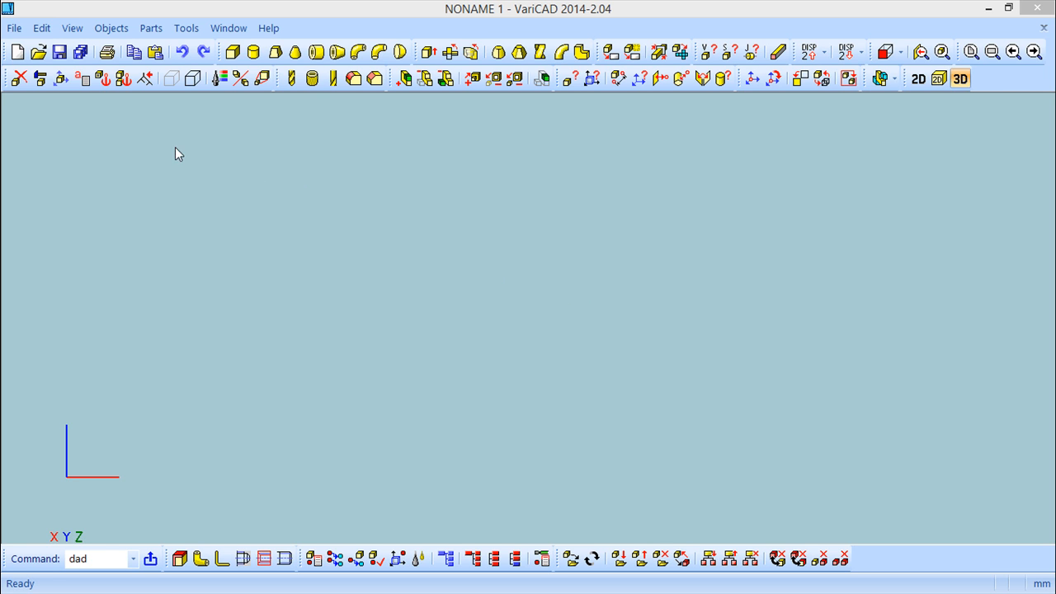
- Open the sample1 drawing from the varicad folder
{"action": "left_click", "coordinate": [38, 55]}
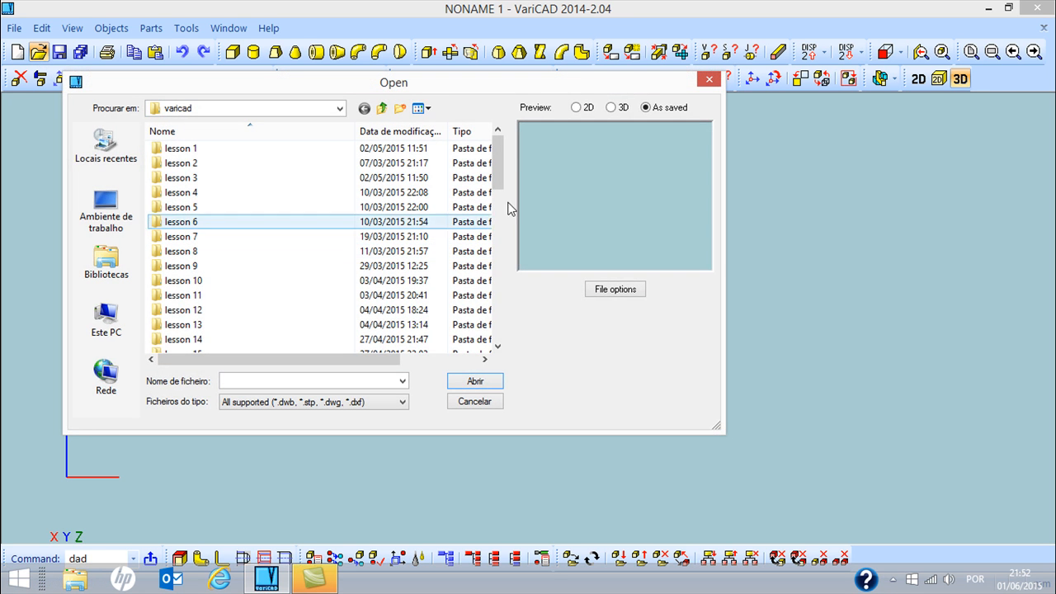
{"action": "scroll", "coordinate": [435, 339], "scroll_direction": "down", "scroll_amount": 13}
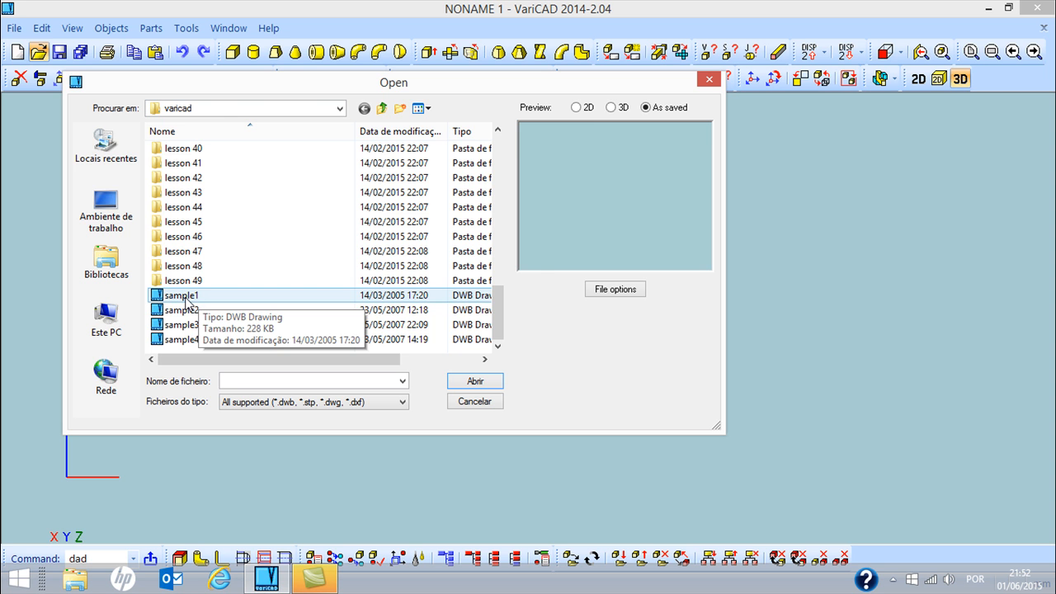
{"action": "left_click", "coordinate": [193, 298]}
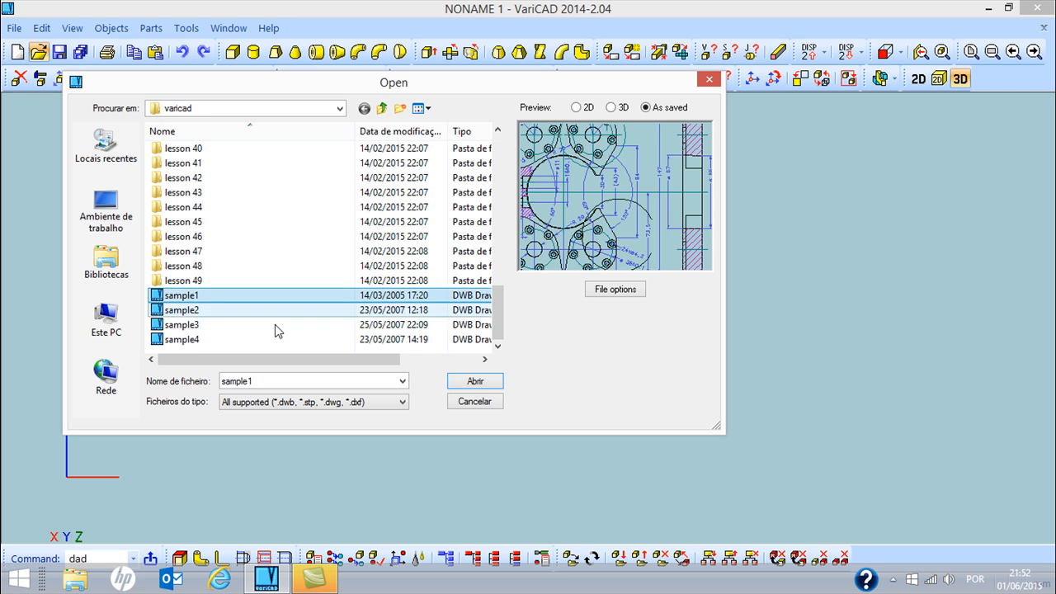
{"action": "left_click", "coordinate": [473, 382]}
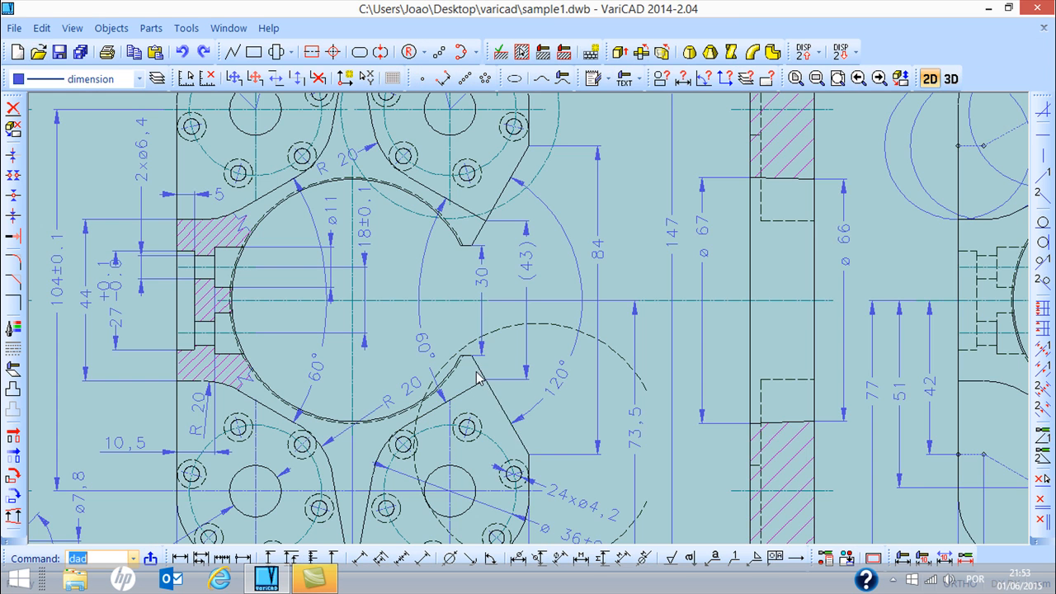
- Switch from the 2D drawing to the 3D model and show the bracket at an angle
{"action": "scroll", "coordinate": [483, 363], "scroll_direction": "down", "scroll_amount": 4}
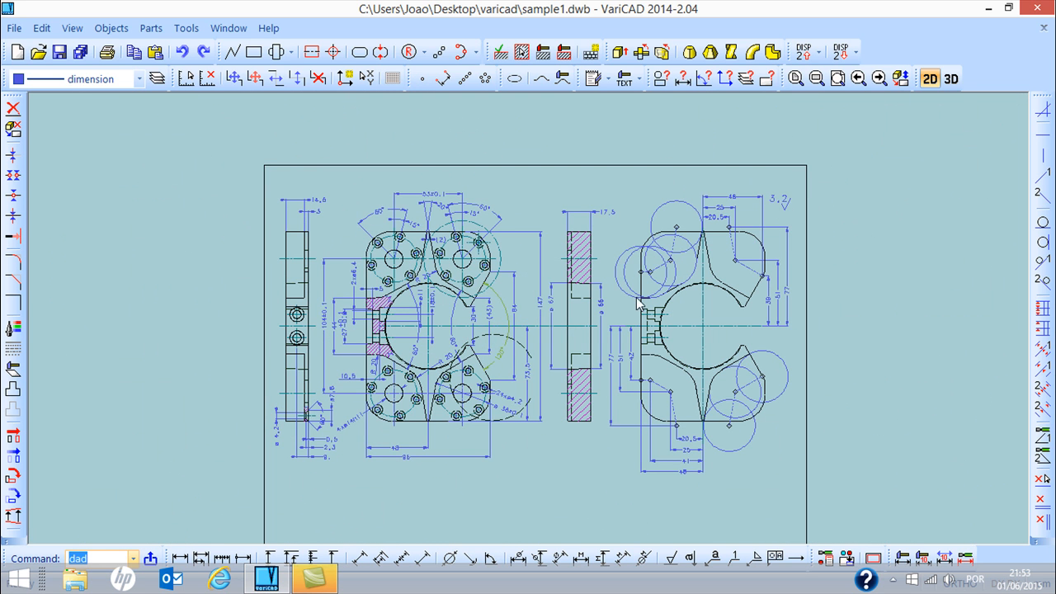
{"action": "left_click", "coordinate": [950, 79]}
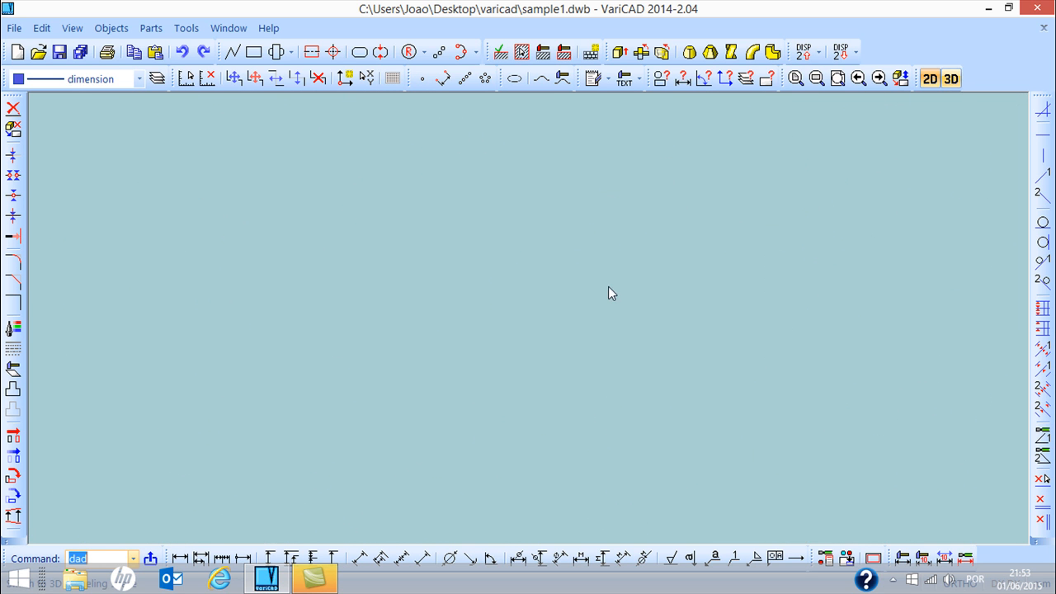
{"action": "middle_click_drag", "start_coordinate": [544, 342], "coordinate": [440, 294]}
{"action": "scroll", "coordinate": [528, 305], "scroll_direction": "up", "scroll_amount": 4}
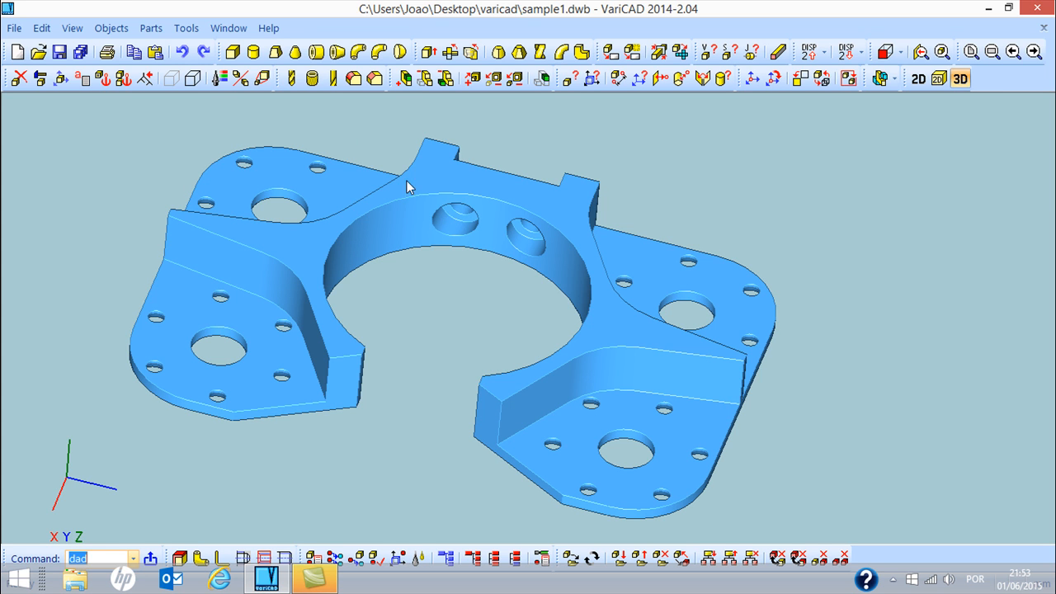
- Start a Fillet and select the entire curved top edge of the pocket wall beside the ring's opening
{"action": "left_click", "coordinate": [105, 29]}
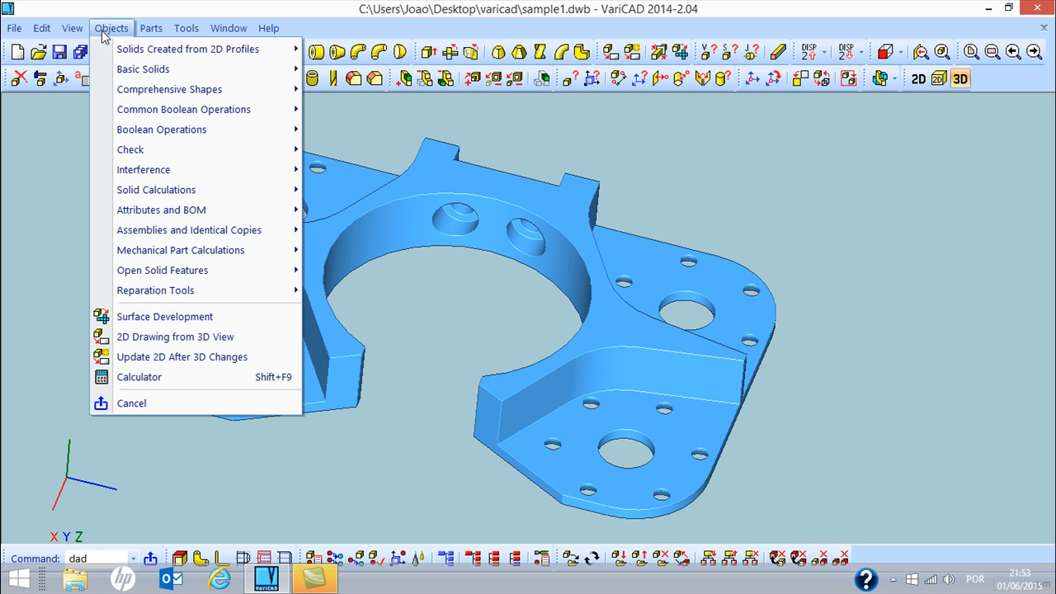
{"action": "mouse_move", "coordinate": [148, 133]}
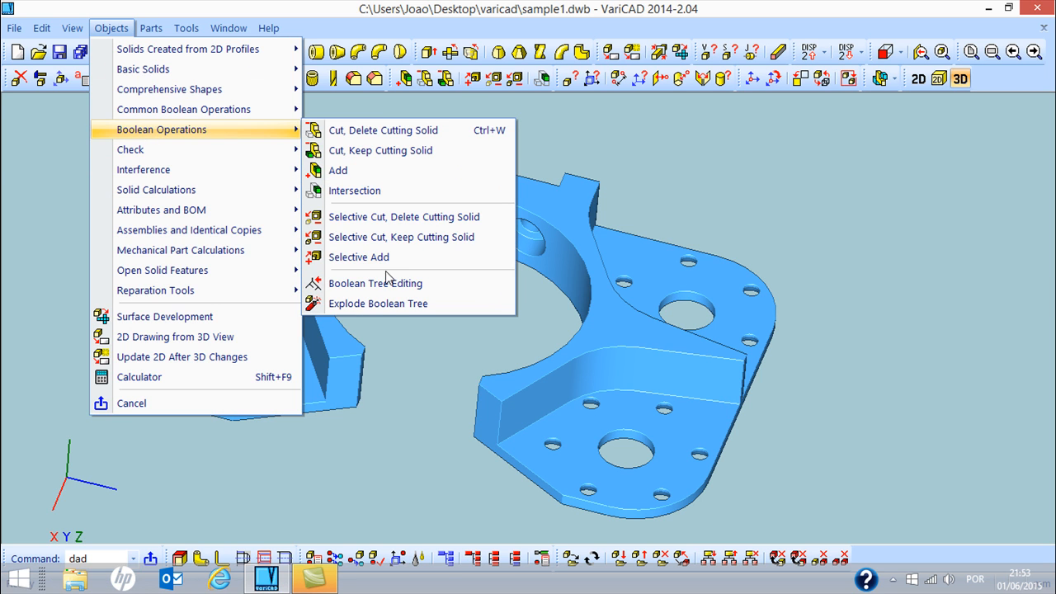
{"action": "mouse_move", "coordinate": [183, 115]}
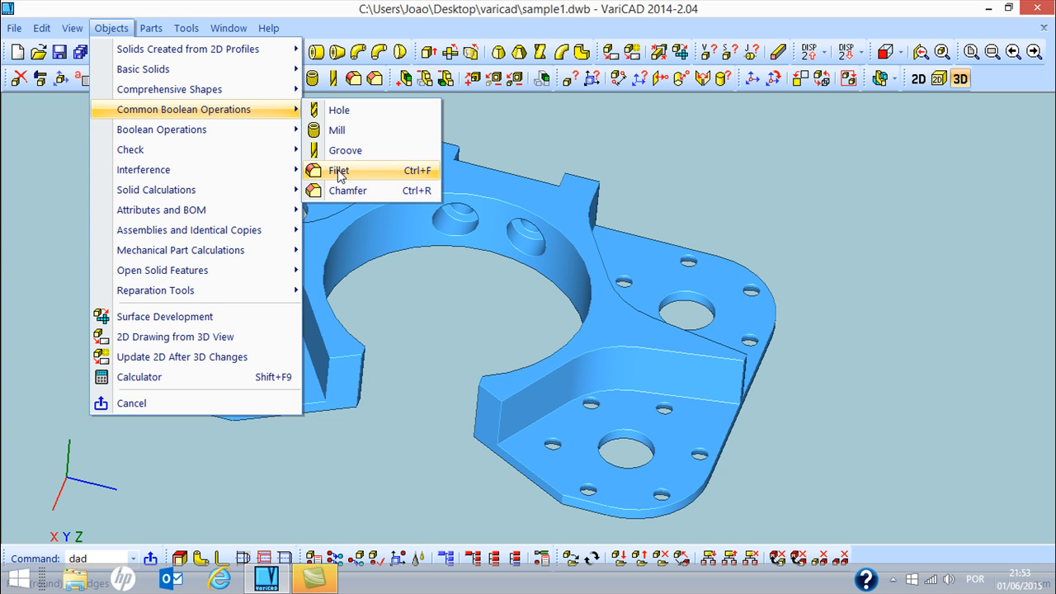
{"action": "left_click", "coordinate": [340, 172]}
{"action": "left_click_drag", "start_coordinate": [169, 122], "coordinate": [820, 133]}
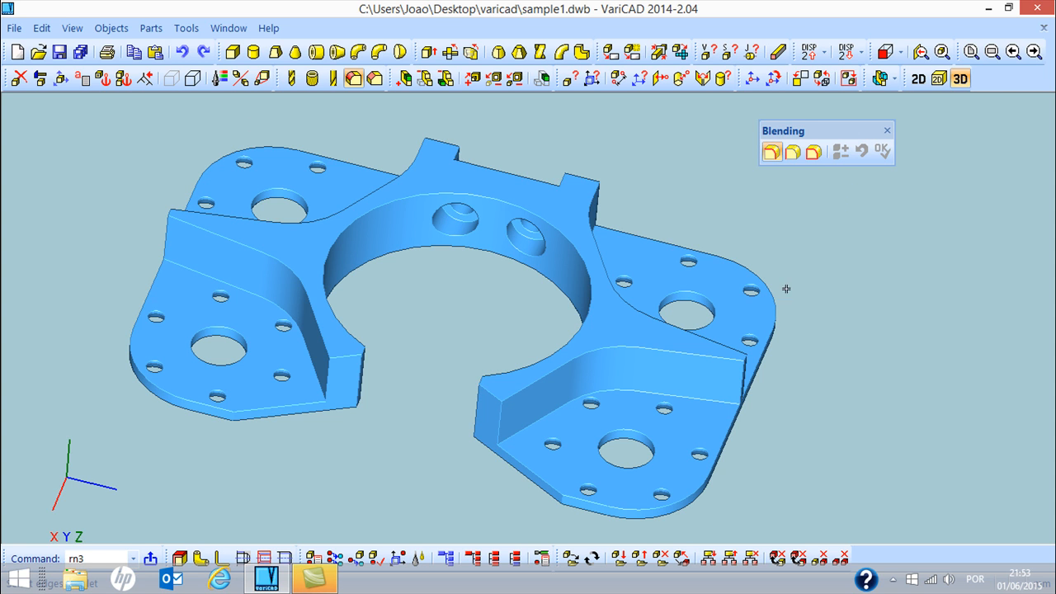
{"action": "left_click", "coordinate": [773, 153]}
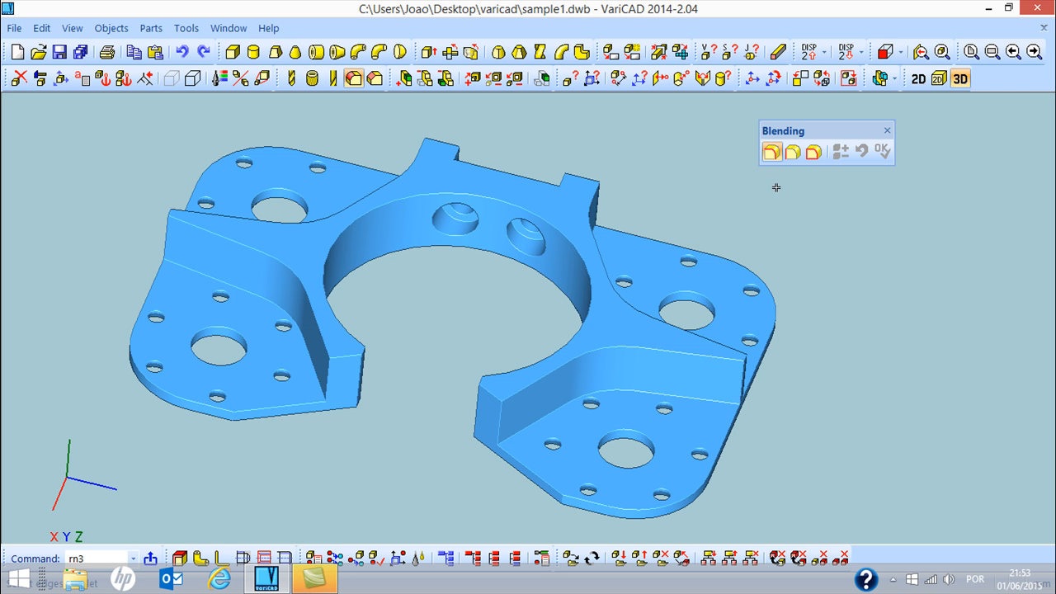
{"action": "left_click", "coordinate": [708, 356]}
{"action": "left_click", "coordinate": [511, 394]}
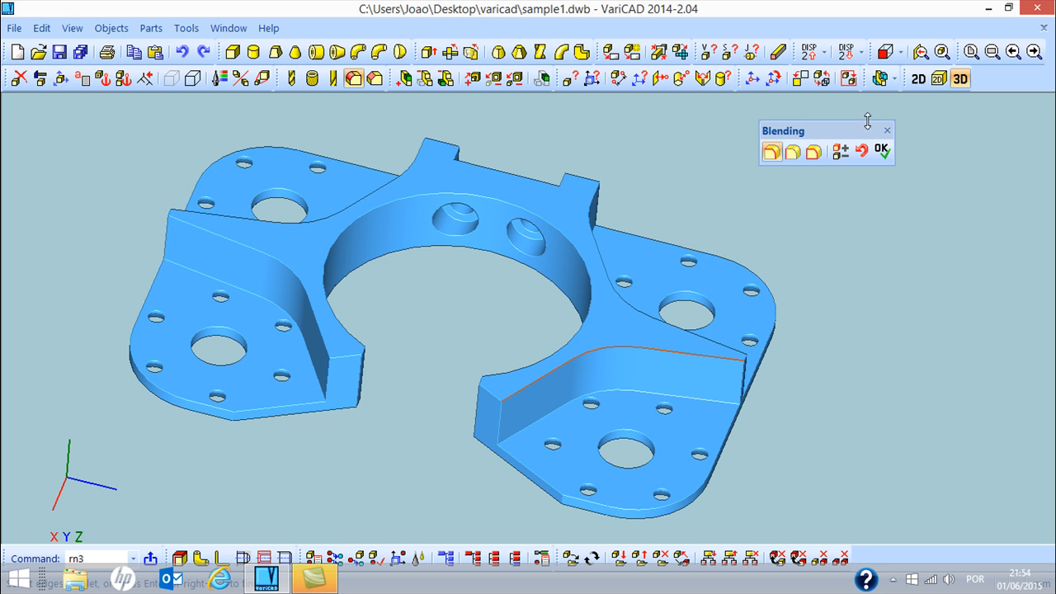
{"action": "left_click", "coordinate": [881, 152]}
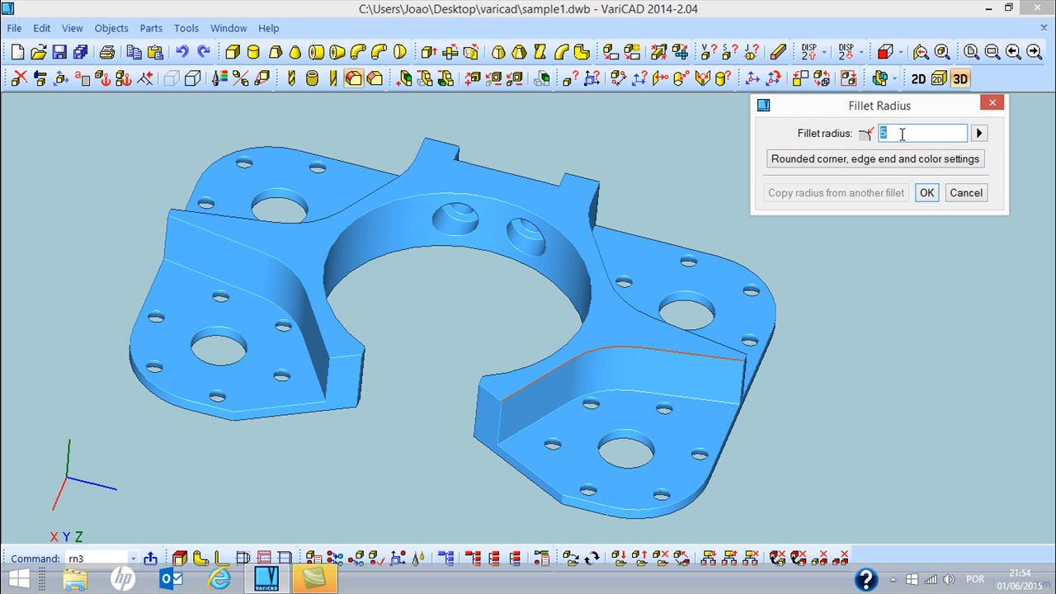
- Review the blending properties, keeping rounded corners and automatically solved edge ends, and apply the fillet with a 5 mm radius
{"action": "left_click", "coordinate": [886, 161]}
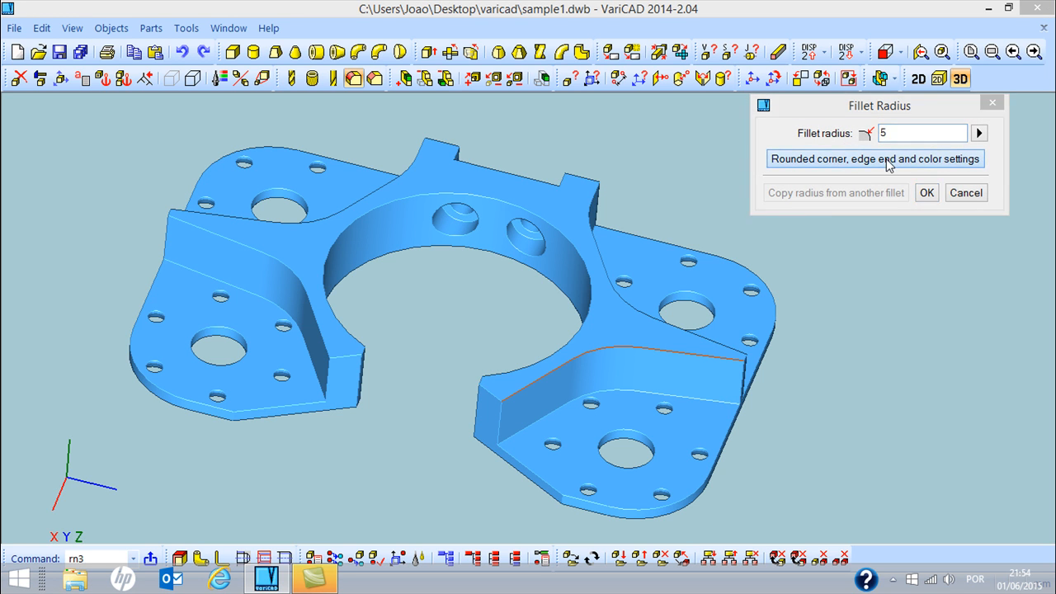
{"action": "left_click_drag", "start_coordinate": [835, 127], "coordinate": [449, 133]}
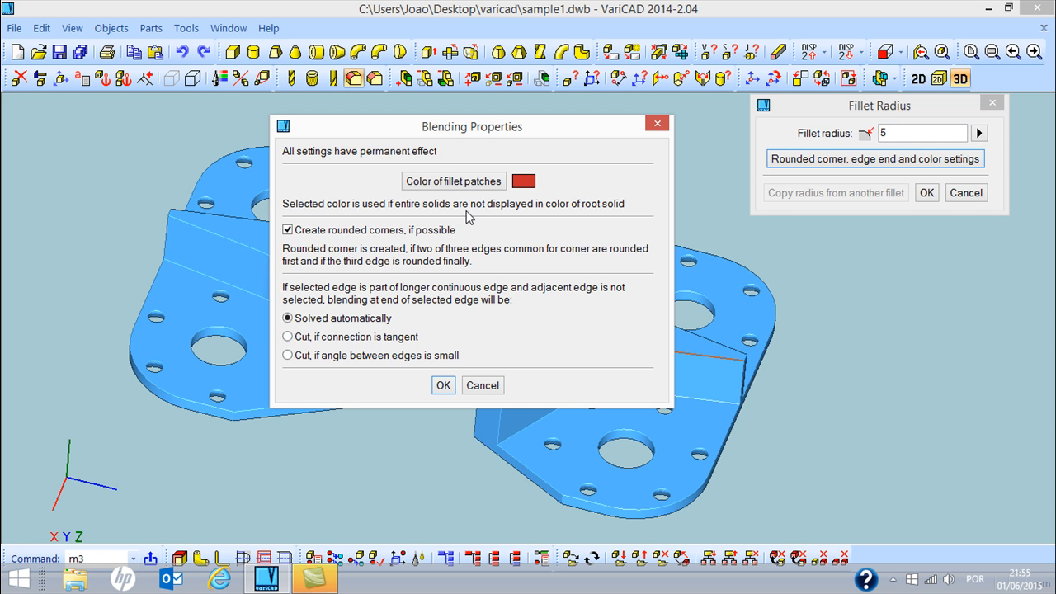
{"action": "left_click", "coordinate": [443, 384]}
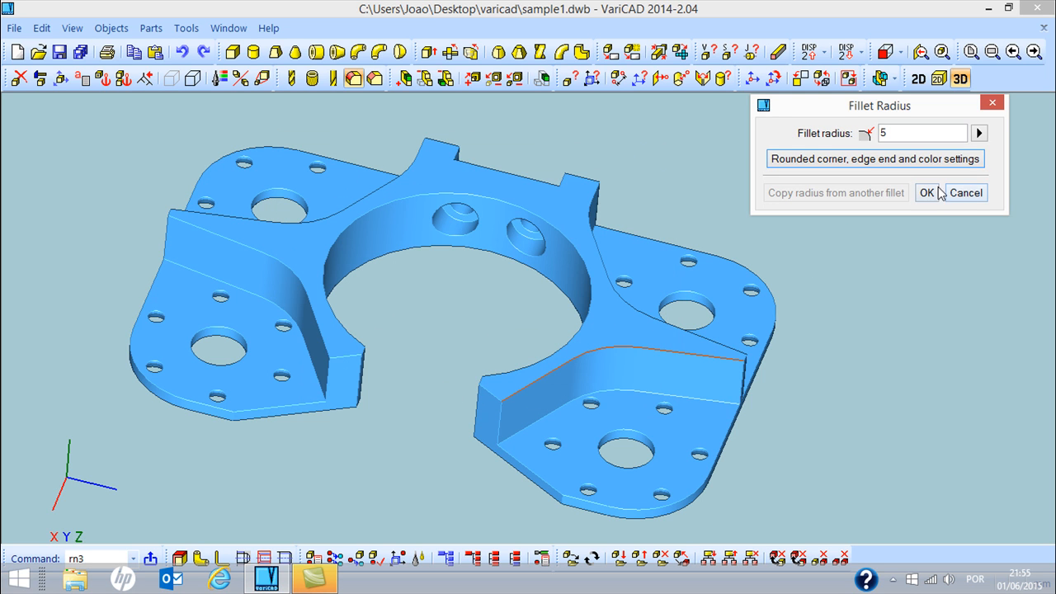
{"action": "left_click", "coordinate": [926, 193]}
{"action": "middle_click_drag", "start_coordinate": [767, 334], "coordinate": [719, 363]}
{"action": "scroll", "coordinate": [515, 391], "scroll_direction": "up", "scroll_amount": 2}
{"action": "middle_click_drag", "start_coordinate": [515, 391], "coordinate": [625, 401]}
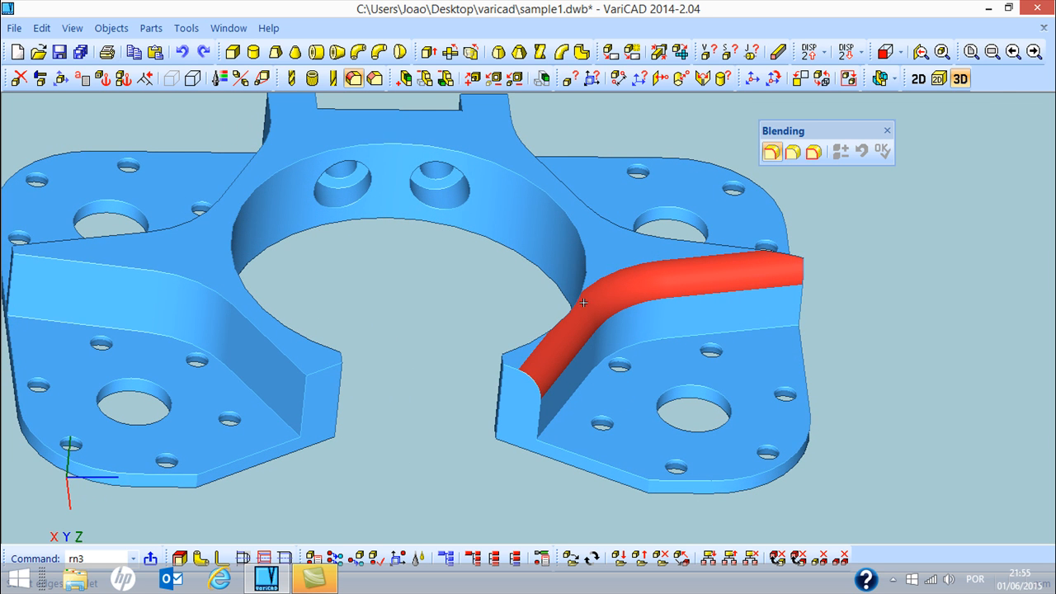
{"action": "middle_click_drag", "start_coordinate": [582, 305], "coordinate": [660, 370]}
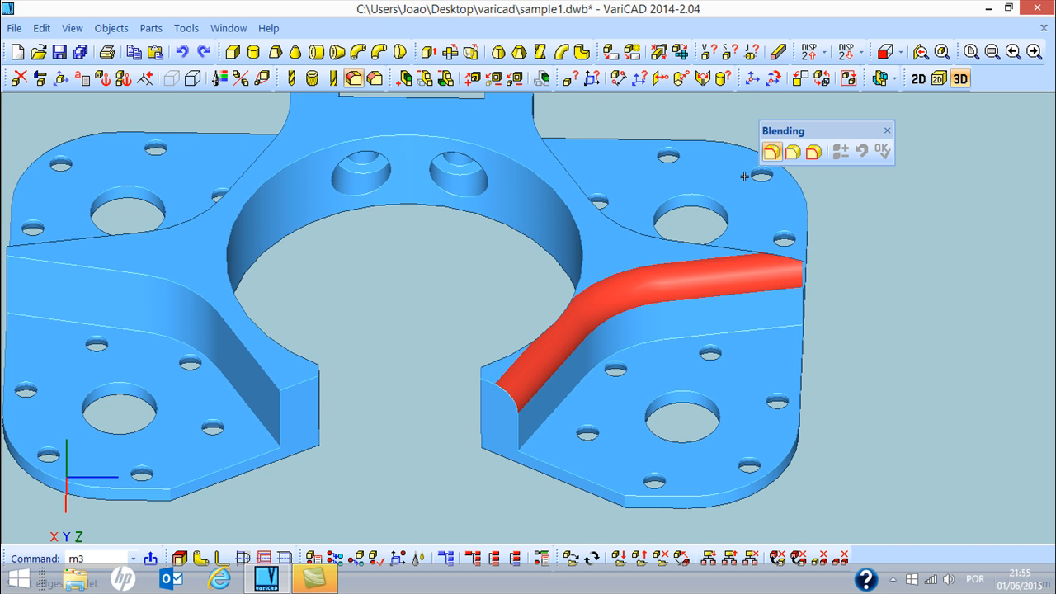
{"action": "left_click", "coordinate": [792, 153]}
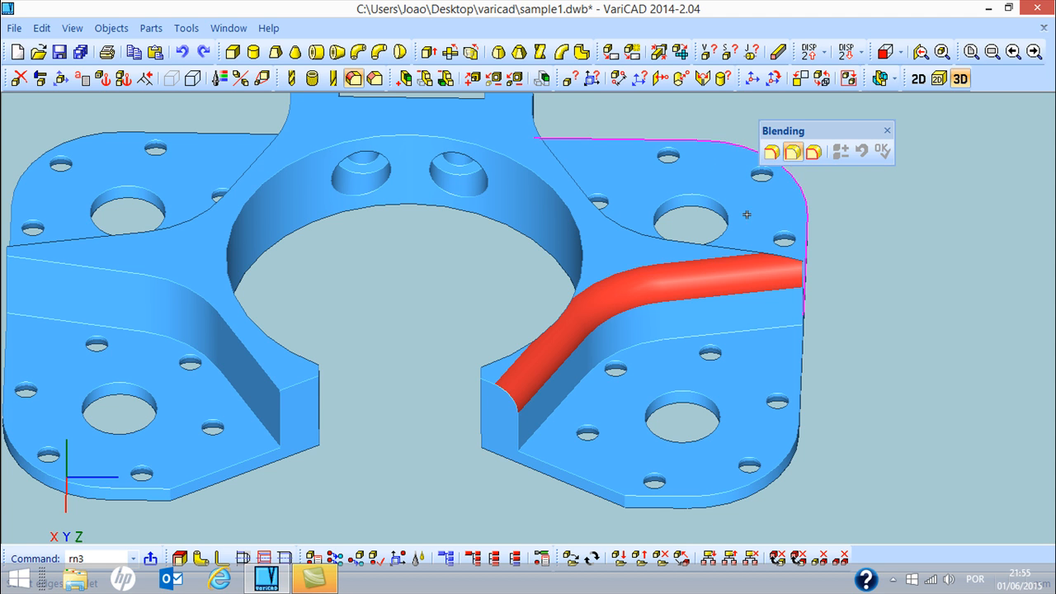
{"action": "left_click", "coordinate": [759, 327]}
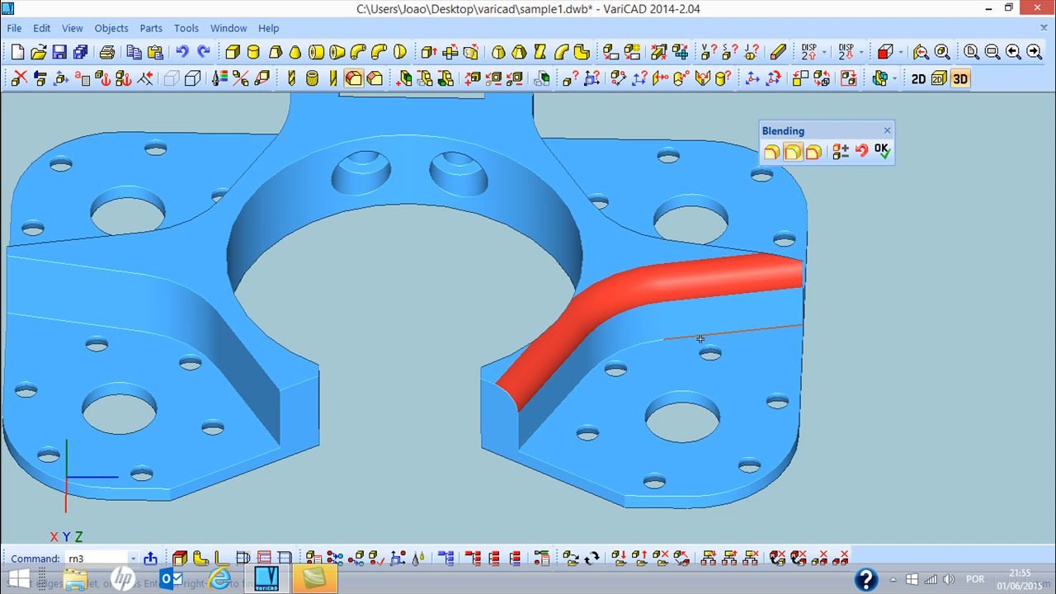
{"action": "left_click", "coordinate": [644, 342]}
{"action": "left_click", "coordinate": [840, 153]}
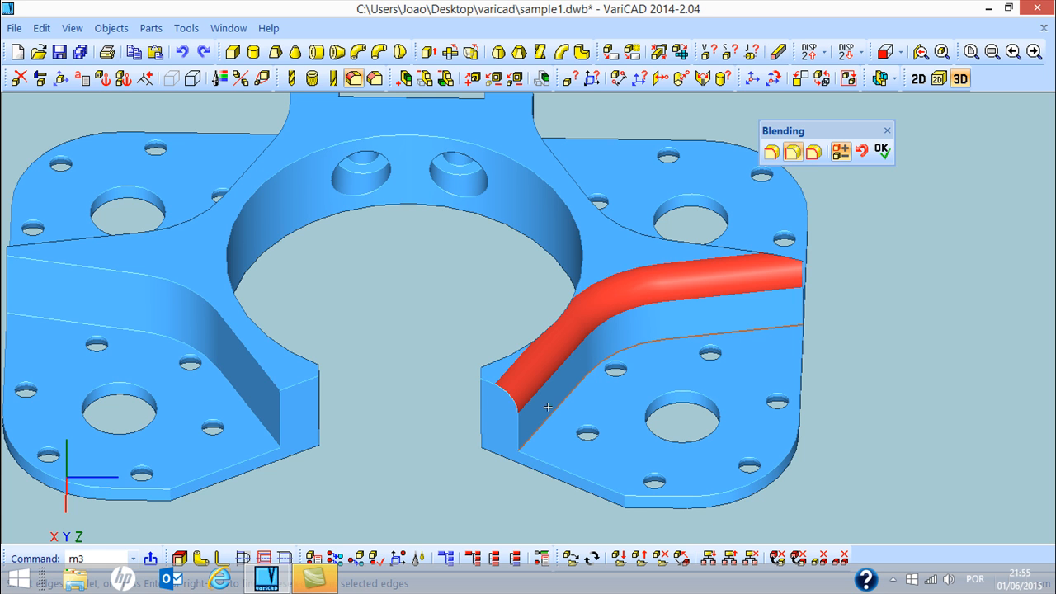
{"action": "key", "text": "Return"}
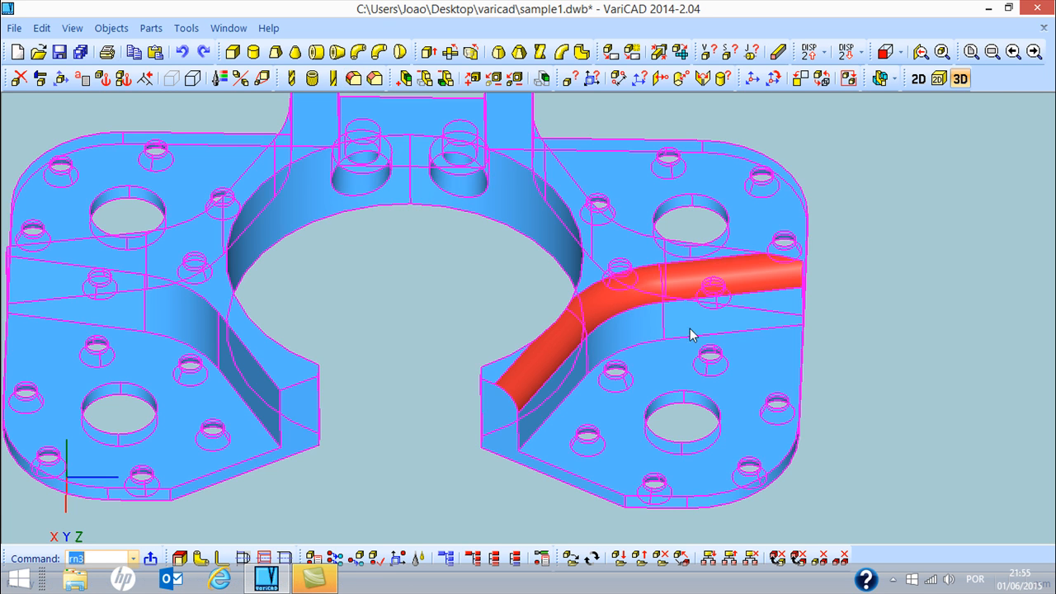
- Try to fillet the lower edge of the same pocket wall, where it meets the plate, with a 5 mm radius
{"action": "left_click", "coordinate": [355, 80]}
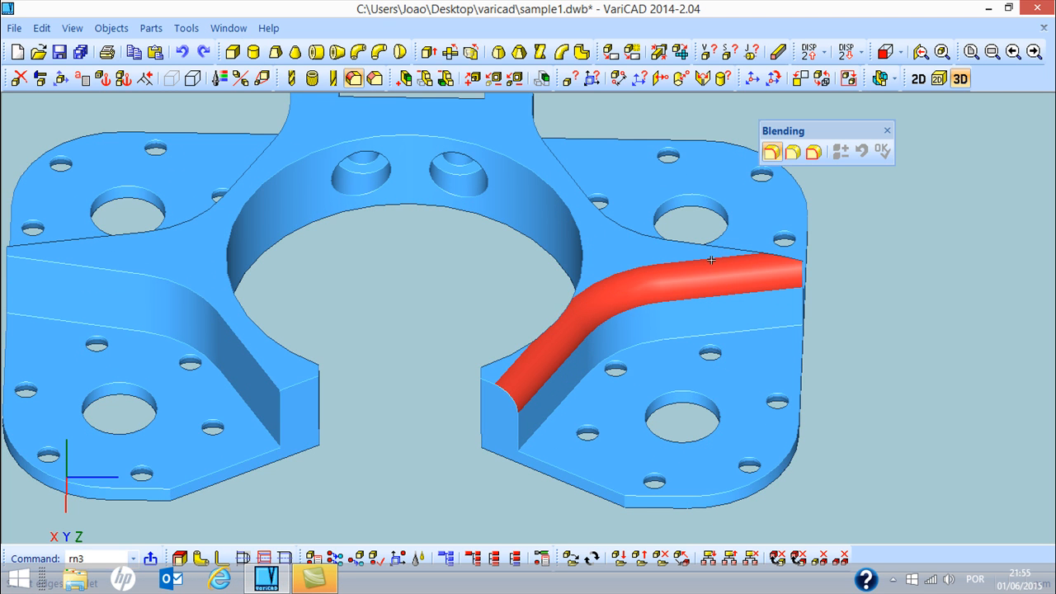
{"action": "left_click", "coordinate": [788, 154]}
{"action": "left_click", "coordinate": [756, 328]}
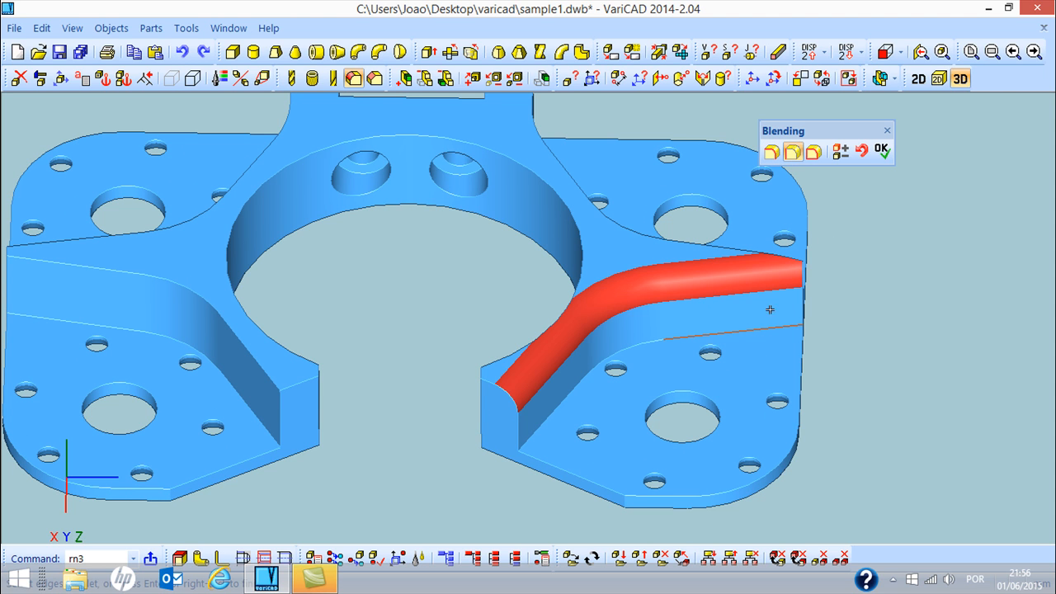
{"action": "left_click", "coordinate": [842, 154]}
{"action": "left_click", "coordinate": [881, 151]}
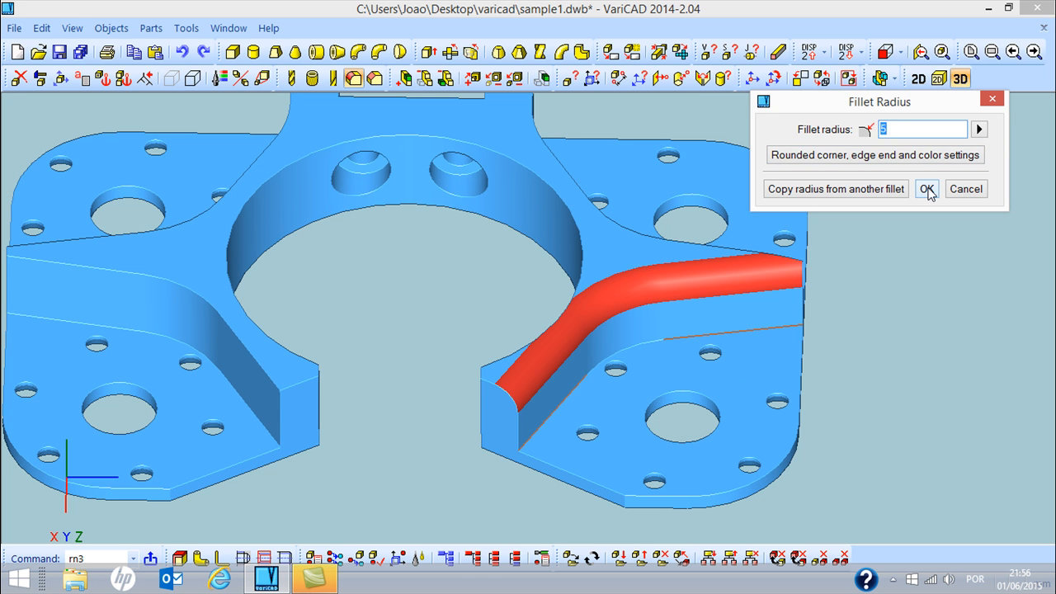
{"action": "left_click", "coordinate": [926, 189]}
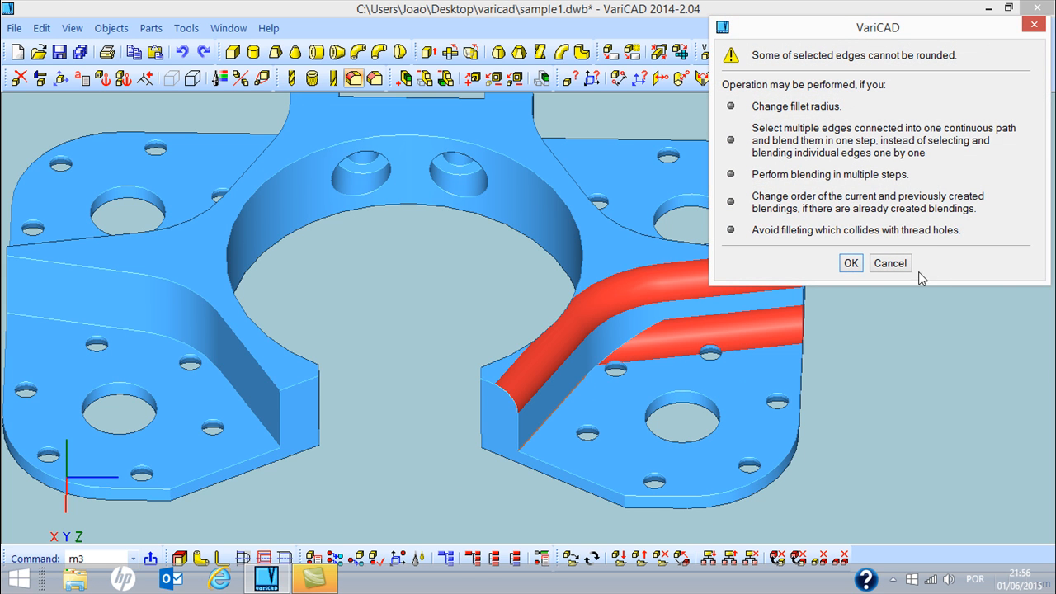
{"action": "left_click", "coordinate": [889, 263]}
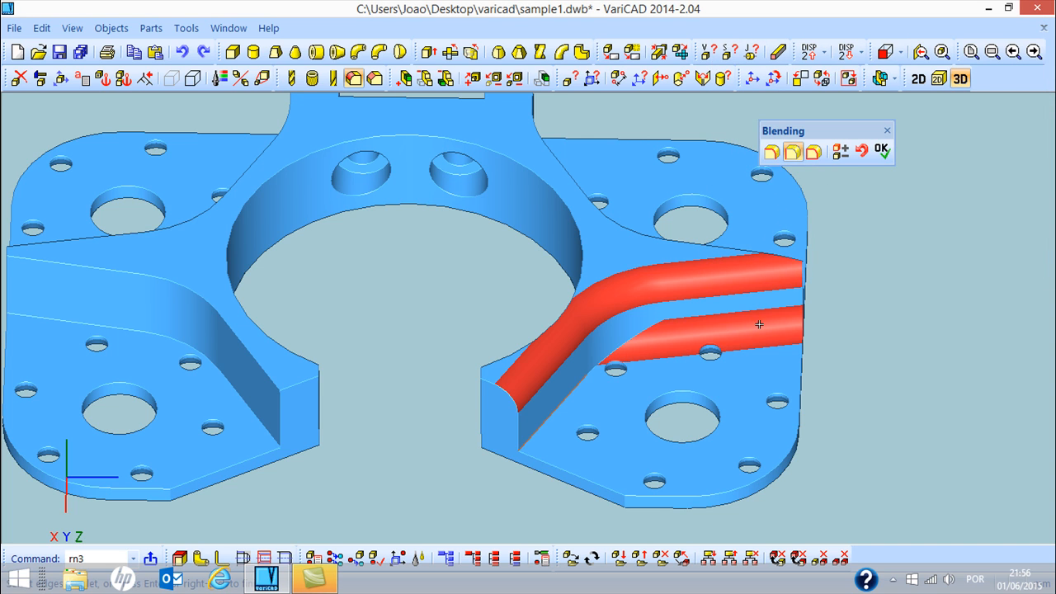
- Inspect the fillet along the wall's lower edge, leave the Fillet command and undo that fillet
{"action": "middle_click_drag", "start_coordinate": [841, 383], "coordinate": [739, 375]}
{"action": "scroll", "coordinate": [670, 368], "scroll_direction": "up", "scroll_amount": 5}
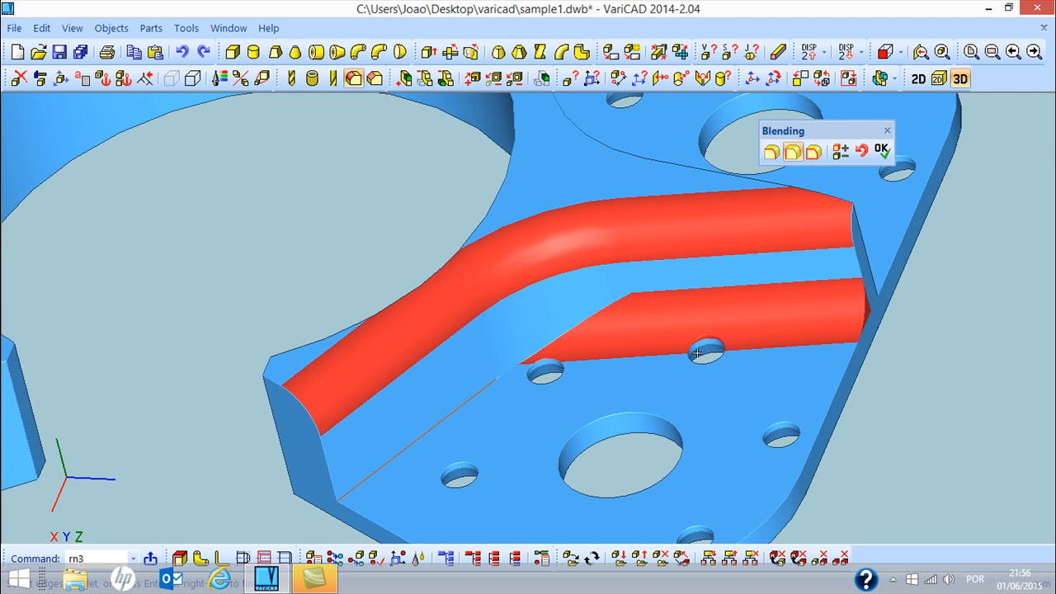
{"action": "middle_click_drag", "start_coordinate": [682, 347], "coordinate": [602, 371]}
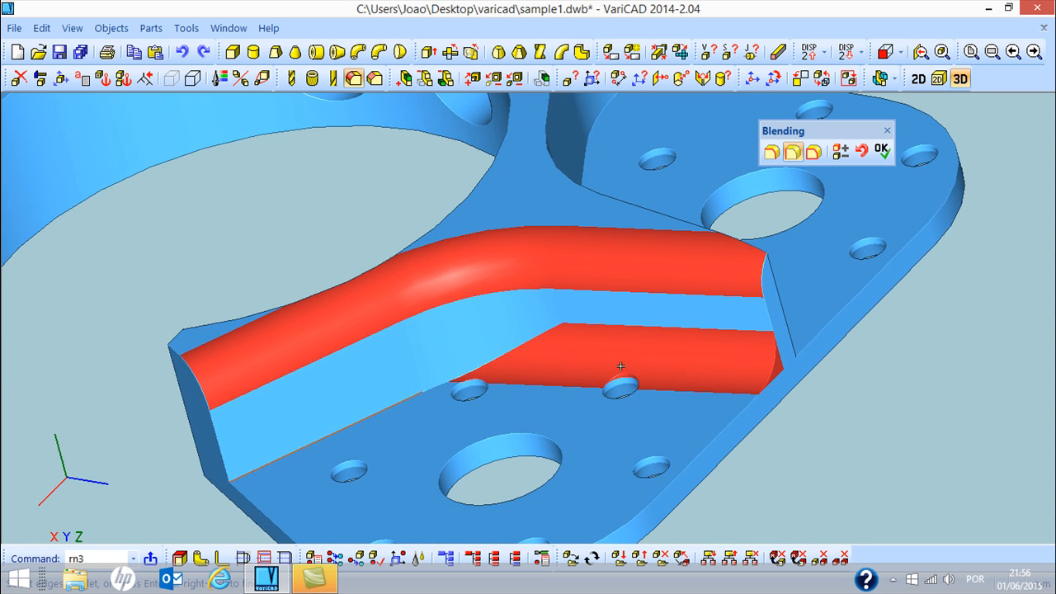
{"action": "middle_click_drag", "start_coordinate": [543, 405], "coordinate": [613, 445]}
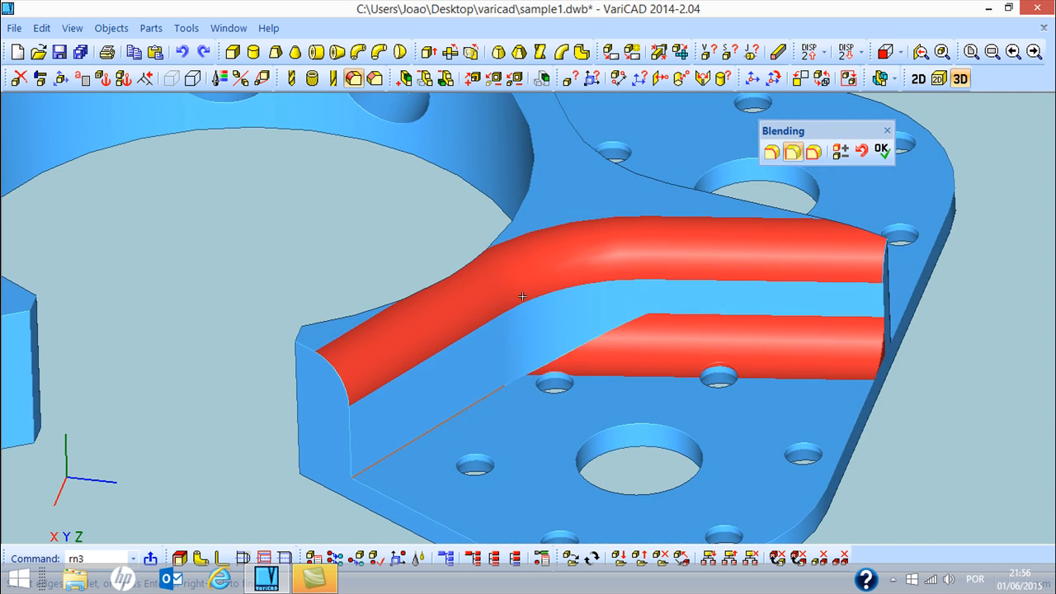
{"action": "left_click", "coordinate": [861, 152]}
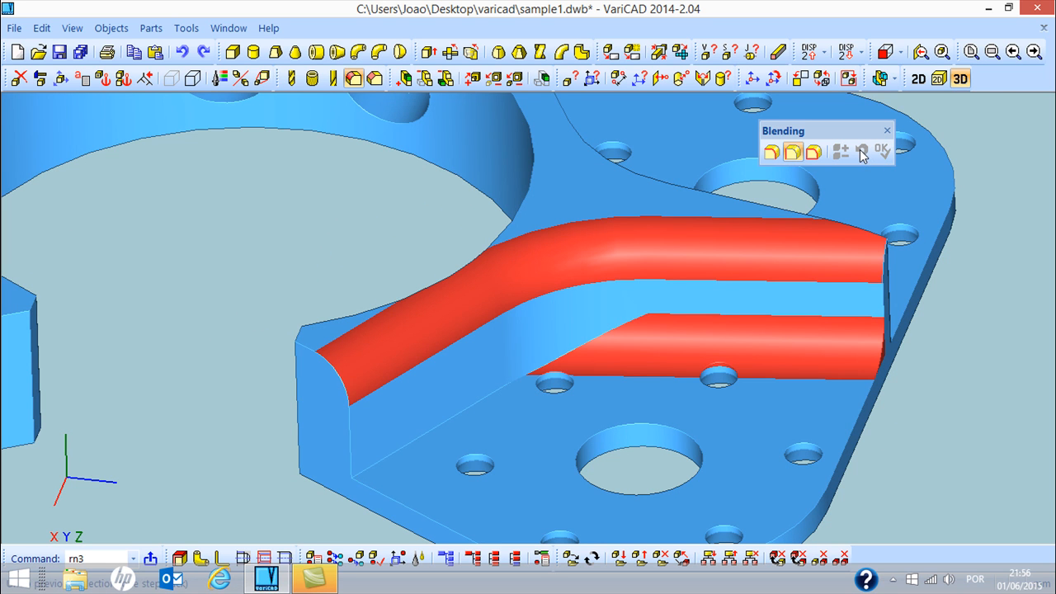
{"action": "left_click", "coordinate": [887, 130]}
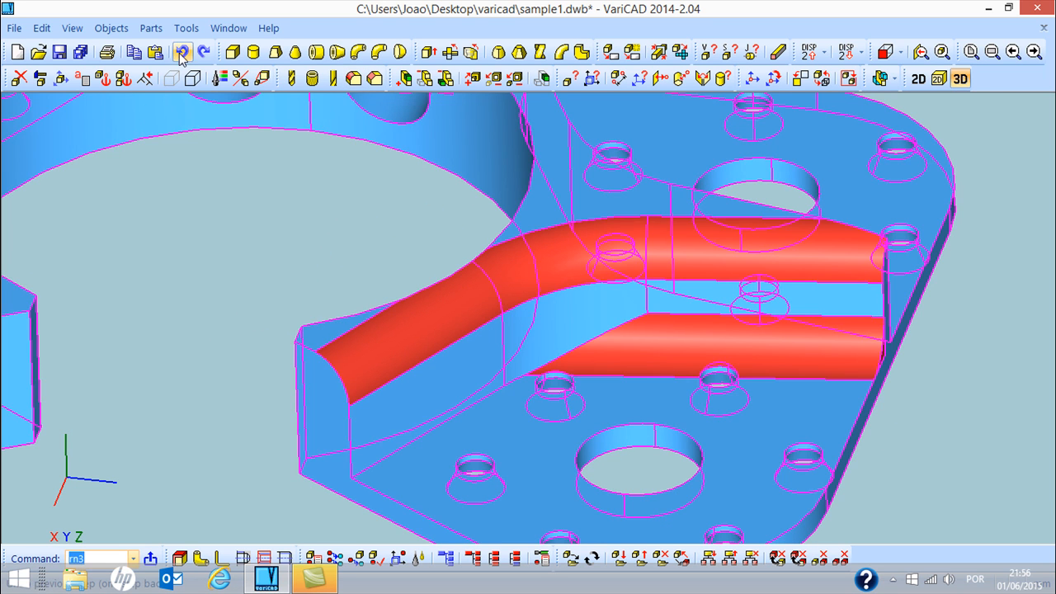
{"action": "middle_click_drag", "start_coordinate": [550, 450], "coordinate": [522, 409]}
- Try to fillet all edges of the pocket's flat plate face, including its hole edges, and leave the Fillet command
{"action": "left_click", "coordinate": [355, 78]}
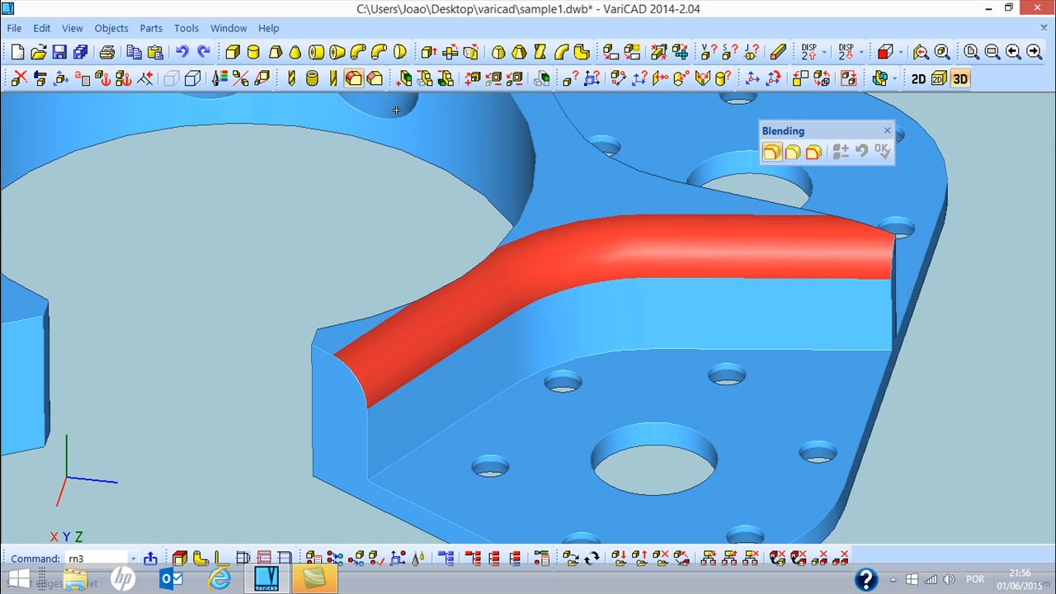
{"action": "left_click", "coordinate": [813, 153]}
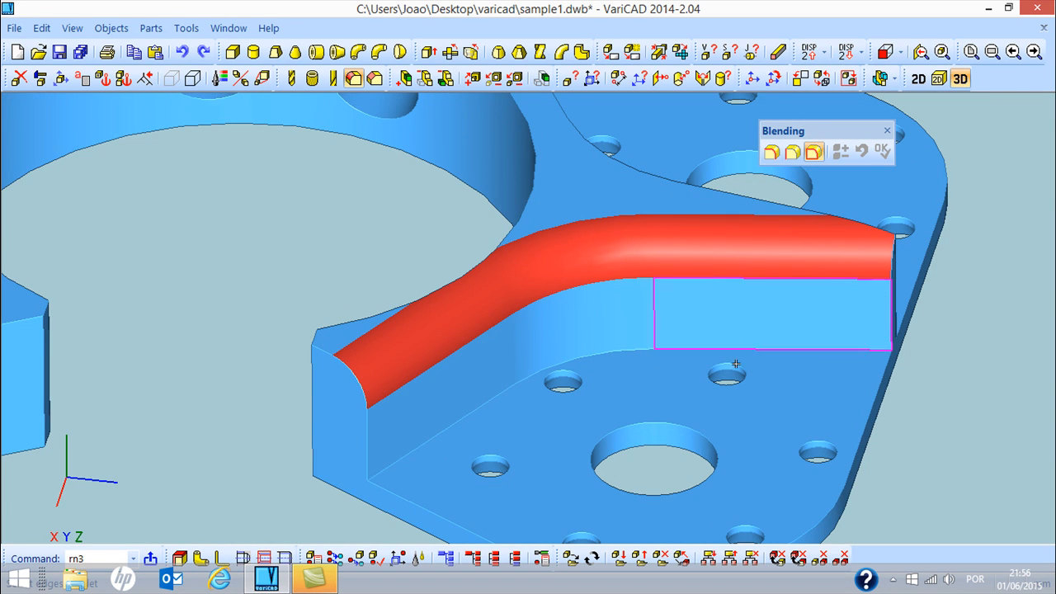
{"action": "left_click", "coordinate": [797, 402]}
{"action": "middle_click_drag", "start_coordinate": [786, 396], "coordinate": [673, 289]}
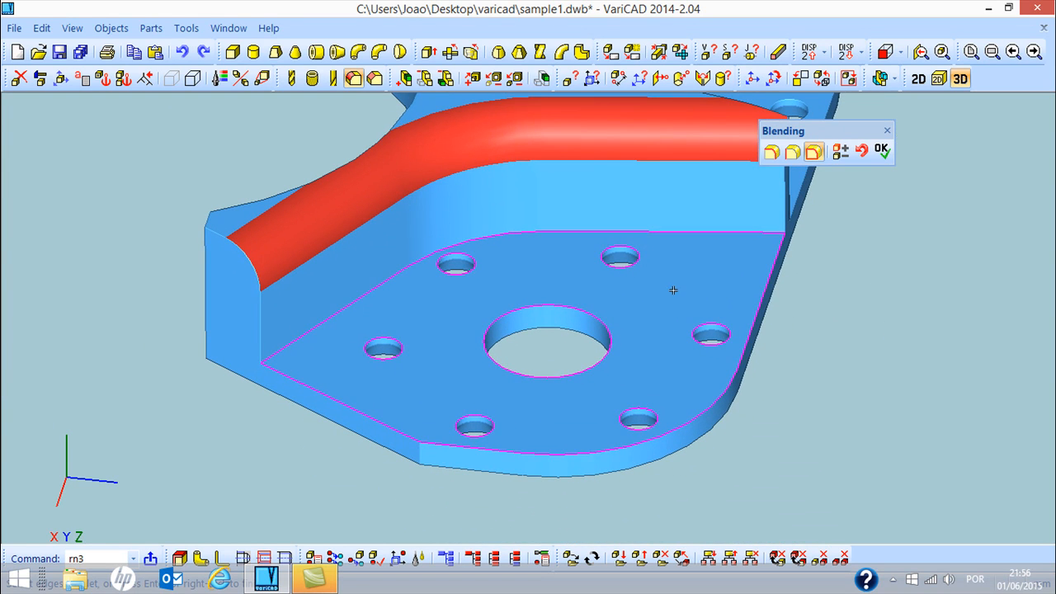
{"action": "left_click", "coordinate": [881, 151]}
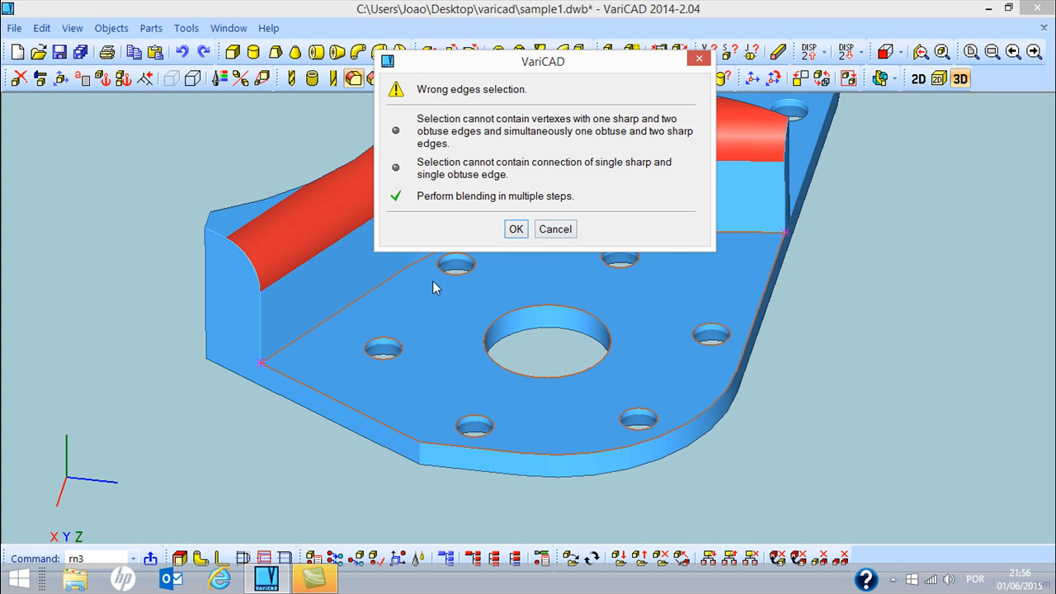
{"action": "left_click", "coordinate": [556, 230]}
{"action": "right_click", "coordinate": [675, 322]}
- Try to fillet all edges of the bracket's top face with a 5 mm radius, leave the command and undo the pocket wall's fillet
{"action": "scroll", "coordinate": [713, 444], "scroll_direction": "down", "scroll_amount": 5}
{"action": "middle_click_drag", "start_coordinate": [666, 462], "coordinate": [495, 321]}
{"action": "middle_click_drag", "start_coordinate": [474, 281], "coordinate": [629, 386]}
{"action": "mouse_move", "coordinate": [608, 467]}
{"action": "middle_mouse_down"}
{"action": "mouse_move", "coordinate": [564, 371]}
{"action": "mouse_move", "coordinate": [622, 283]}
{"action": "mouse_move", "coordinate": [533, 293]}
{"action": "mouse_move", "coordinate": [568, 311]}
{"action": "middle_mouse_up"}
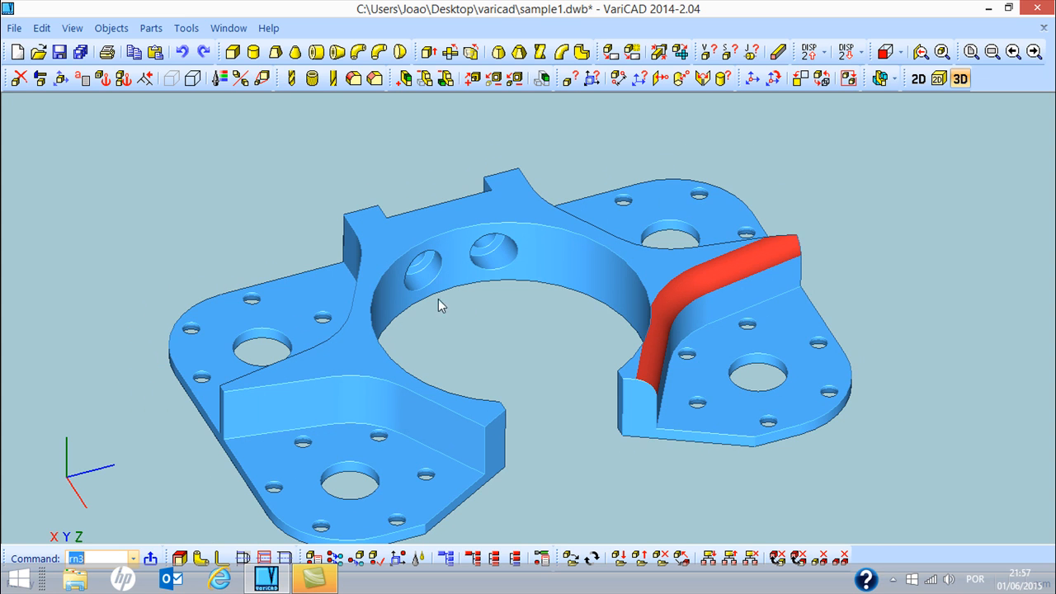
{"action": "left_click", "coordinate": [353, 78]}
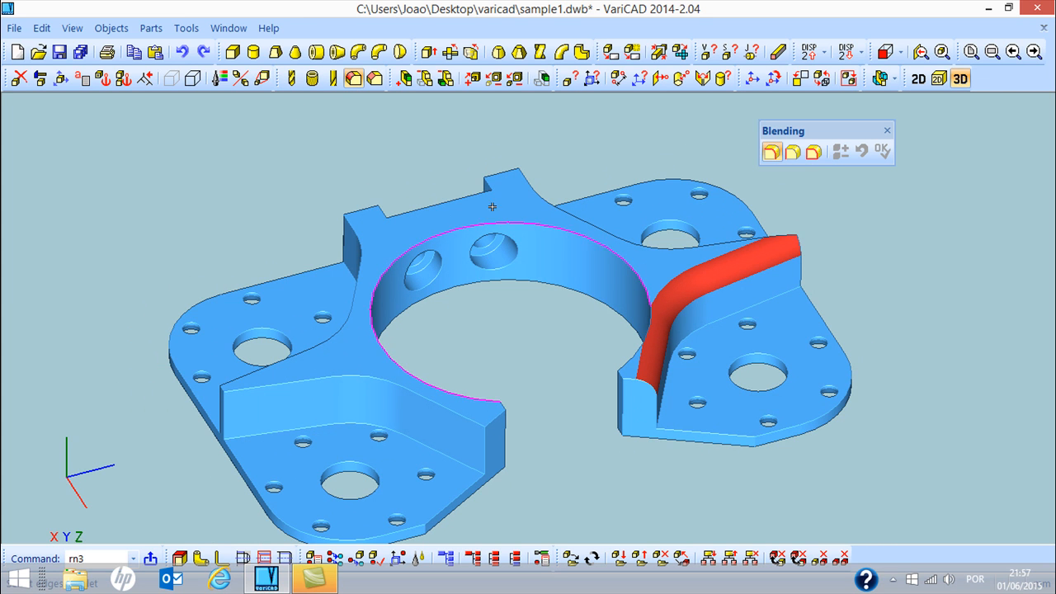
{"action": "left_click", "coordinate": [813, 151]}
{"action": "left_click", "coordinate": [507, 204]}
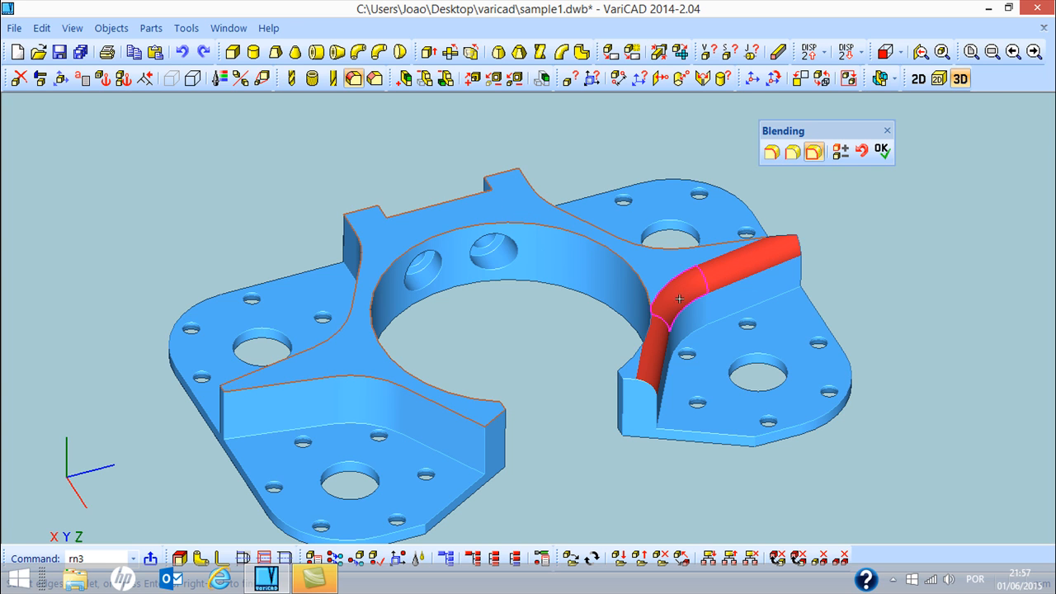
{"action": "left_click", "coordinate": [881, 149]}
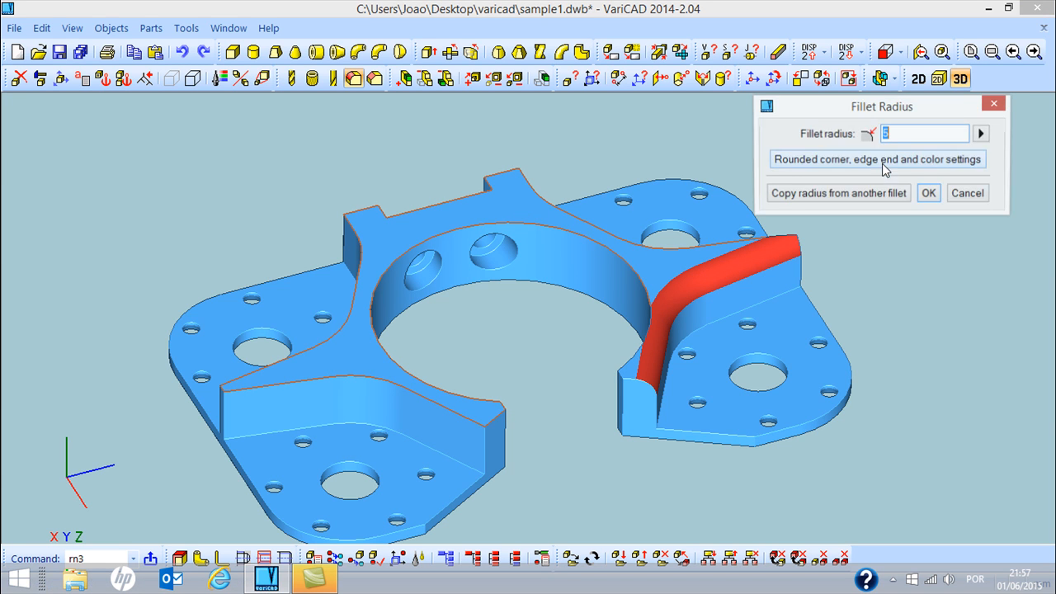
{"action": "left_click", "coordinate": [928, 192]}
{"action": "left_click", "coordinate": [880, 265]}
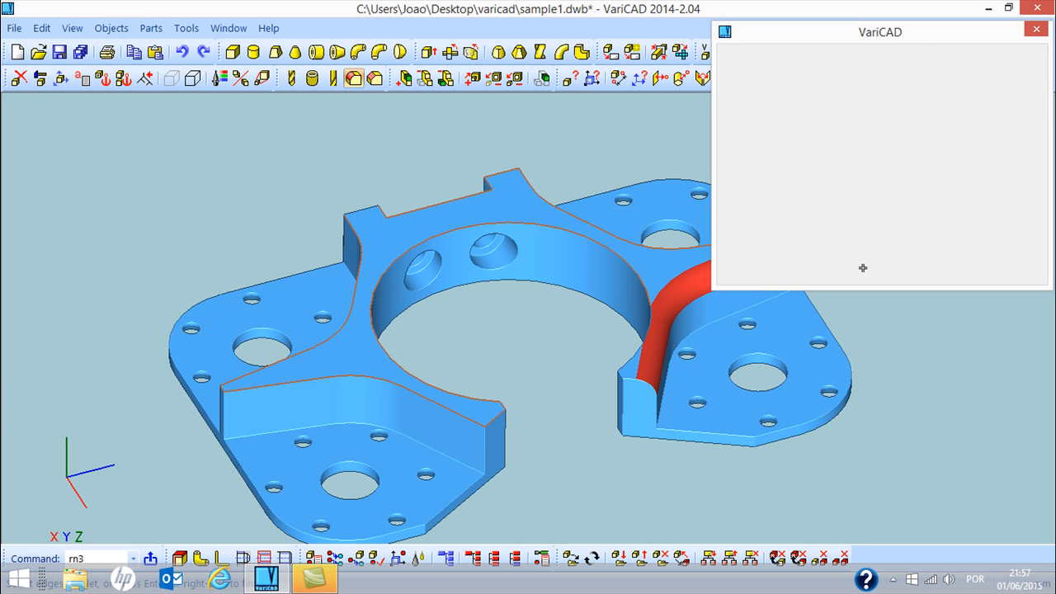
{"action": "key", "text": "Escape"}
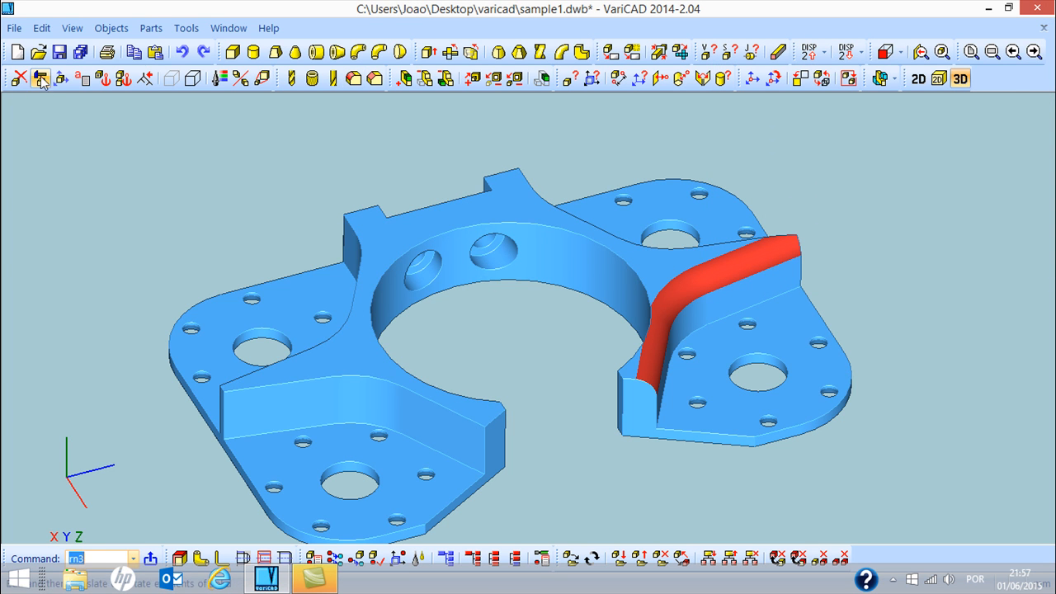
{"action": "left_click", "coordinate": [183, 53]}
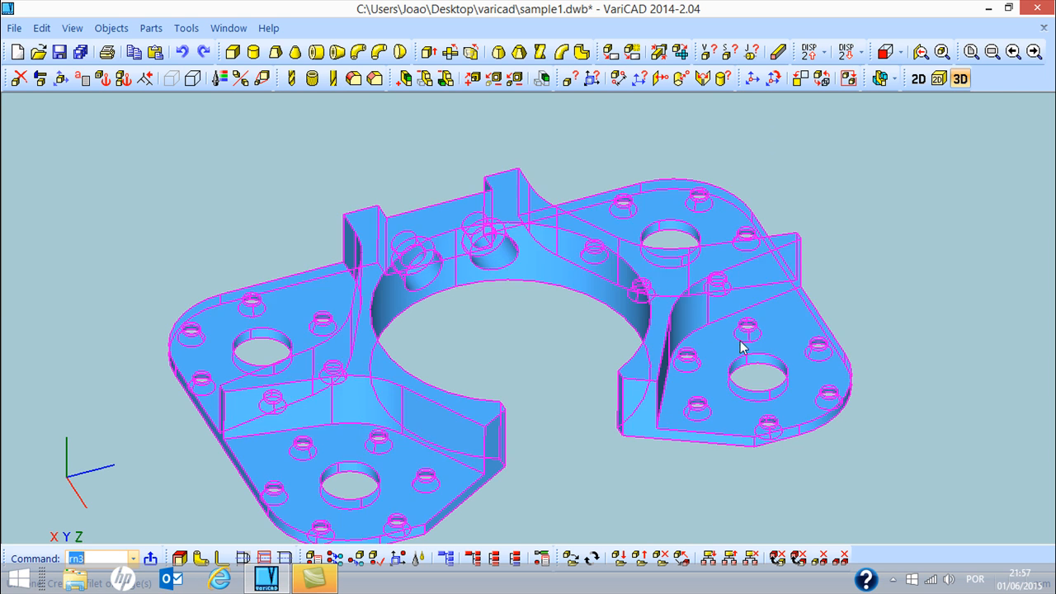
- Fillet all edges of the bracket's top face in one operation, inspect the rounding and undo that fillet
{"action": "left_click", "coordinate": [353, 78]}
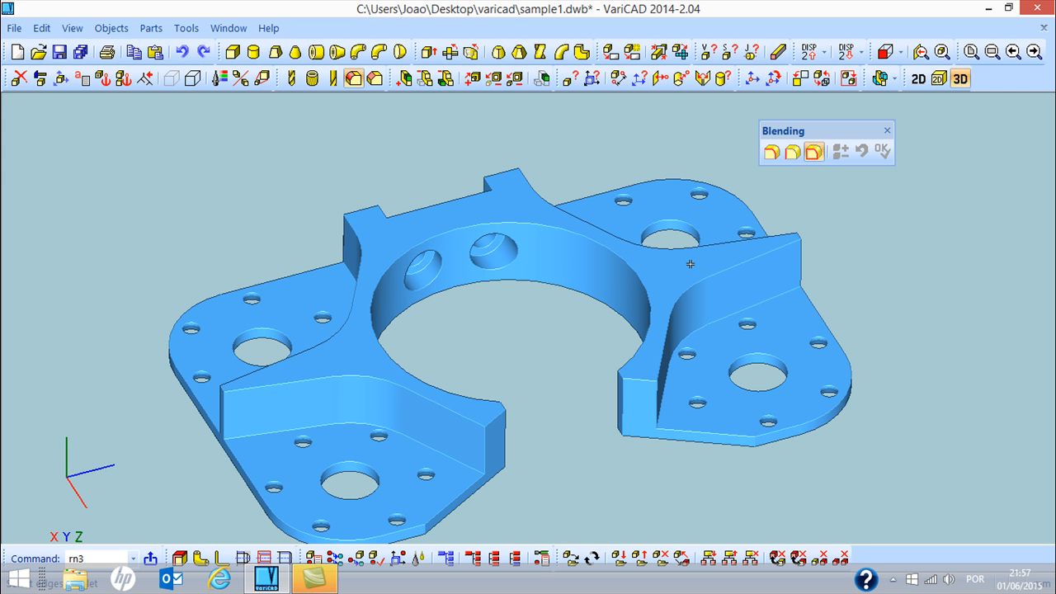
{"action": "left_click", "coordinate": [692, 267]}
{"action": "left_click", "coordinate": [882, 154]}
{"action": "left_click", "coordinate": [924, 197]}
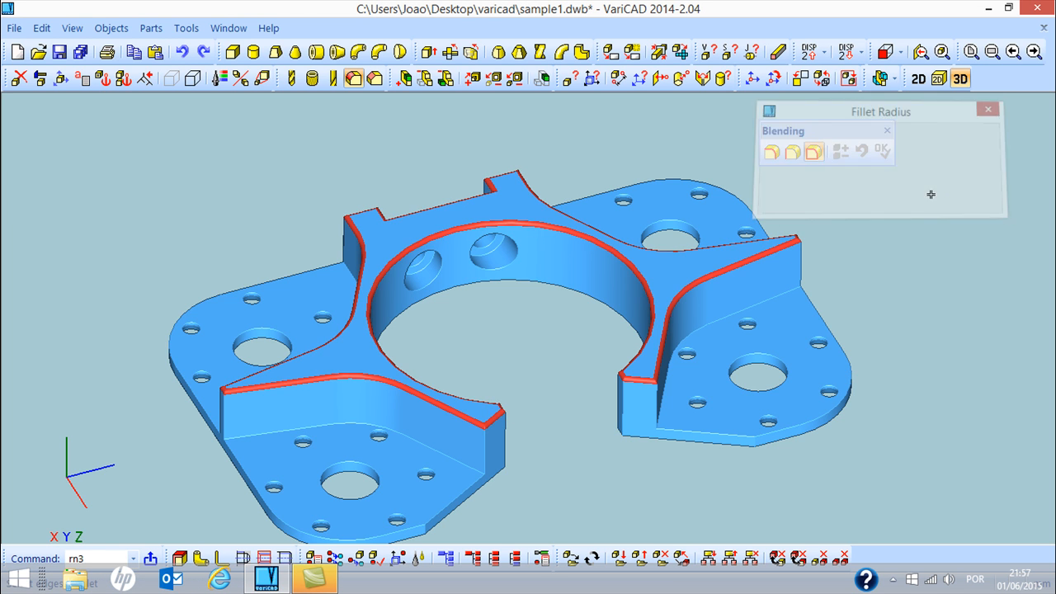
{"action": "middle_click_drag", "start_coordinate": [740, 355], "coordinate": [660, 367]}
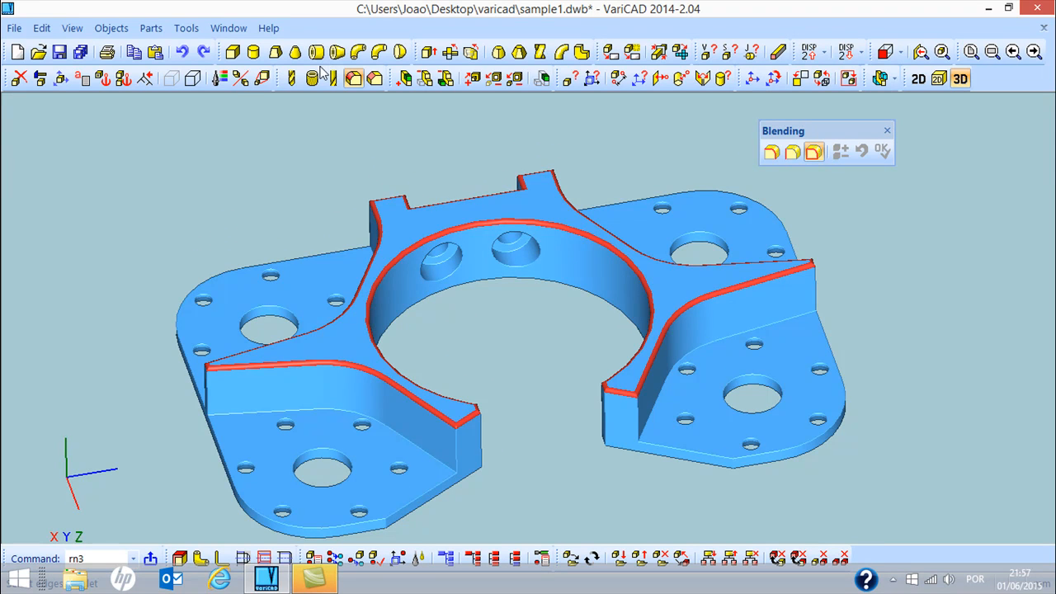
{"action": "left_click", "coordinate": [181, 53]}
{"action": "left_click", "coordinate": [181, 53]}
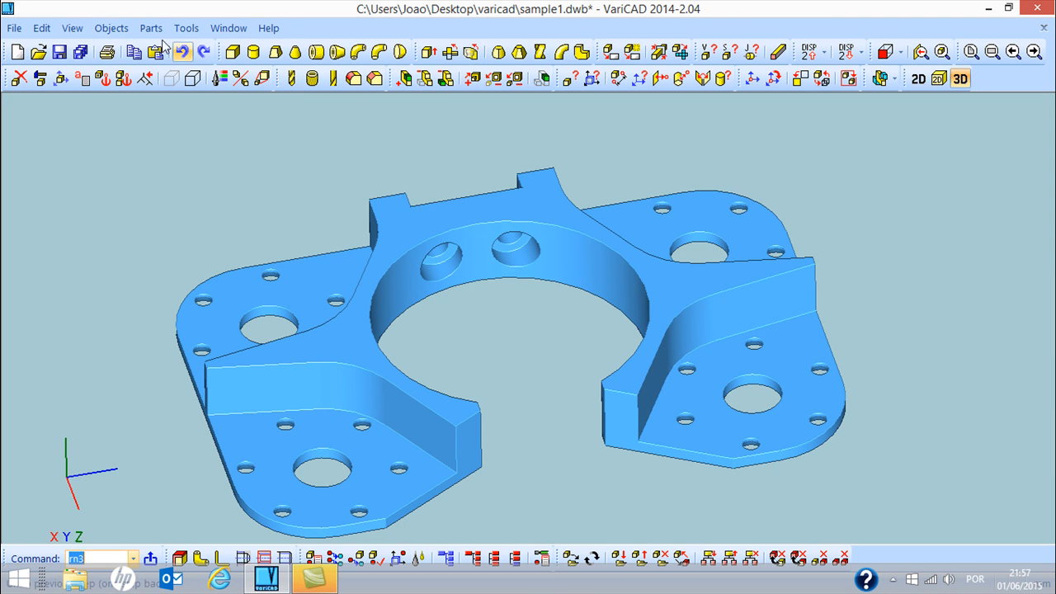
- Start a Chamfer using whole-face edge selection and select all edges of the bracket's top face
{"action": "left_click", "coordinate": [111, 28]}
{"action": "mouse_move", "coordinate": [160, 114]}
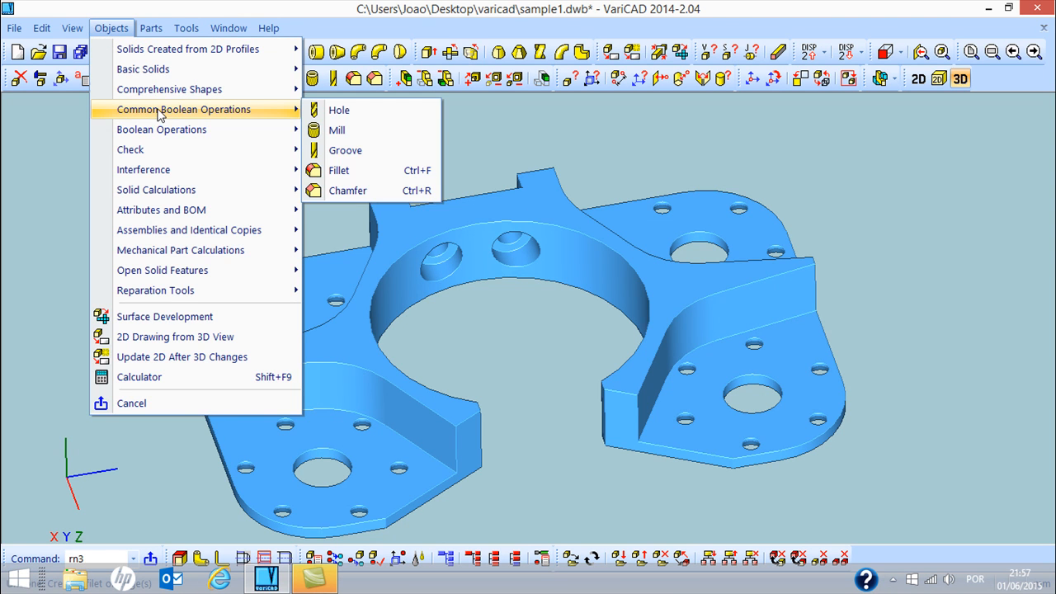
{"action": "left_click", "coordinate": [349, 189]}
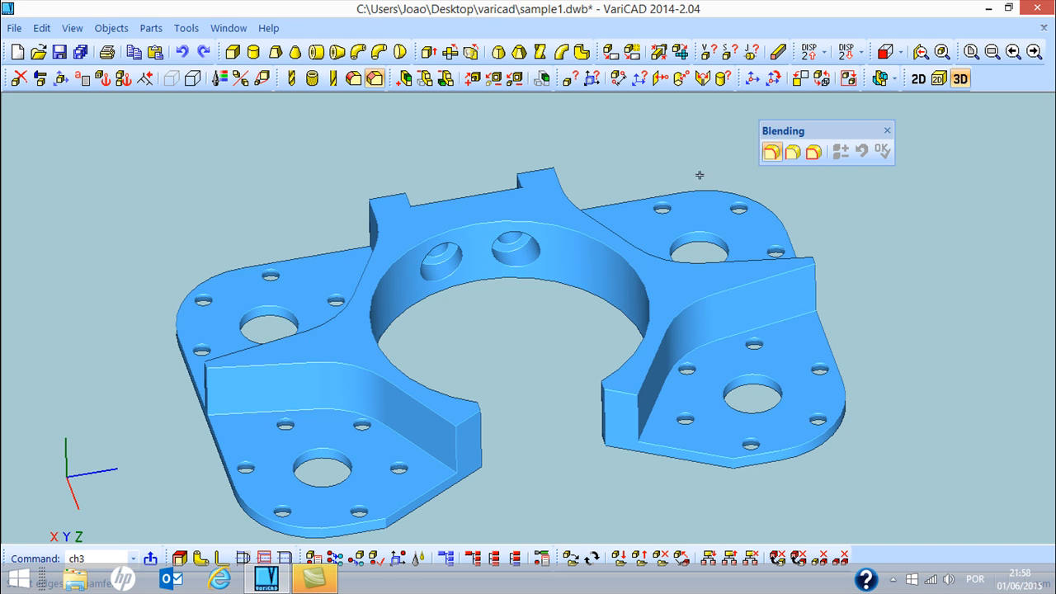
{"action": "left_click", "coordinate": [813, 156]}
{"action": "left_click", "coordinate": [699, 272]}
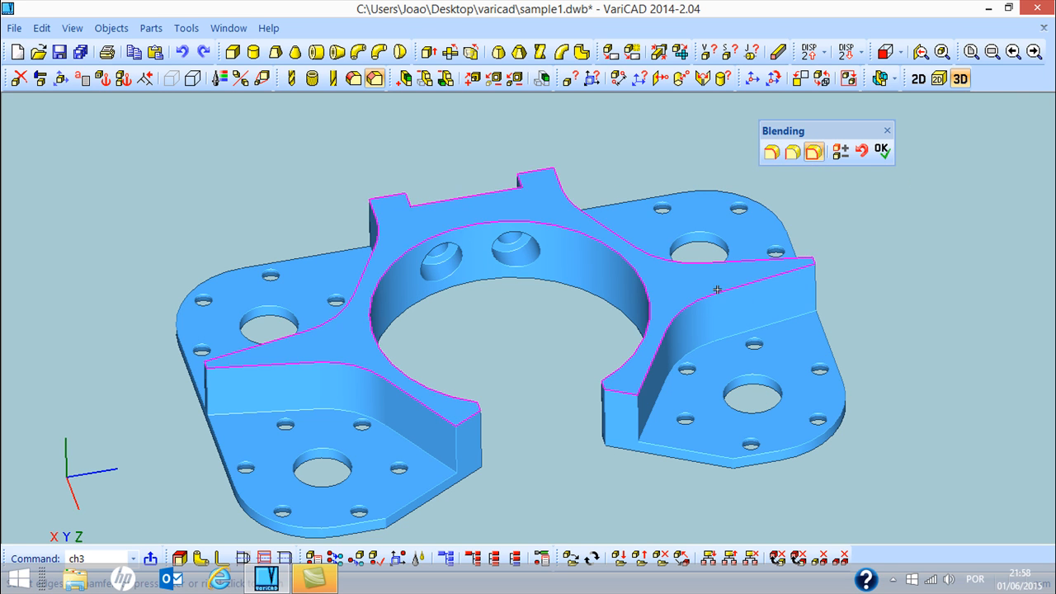
- Try to chamfer the top face's edges with distances of 1 and 1, keeping edge ends solved automatically
{"action": "left_click", "coordinate": [881, 150]}
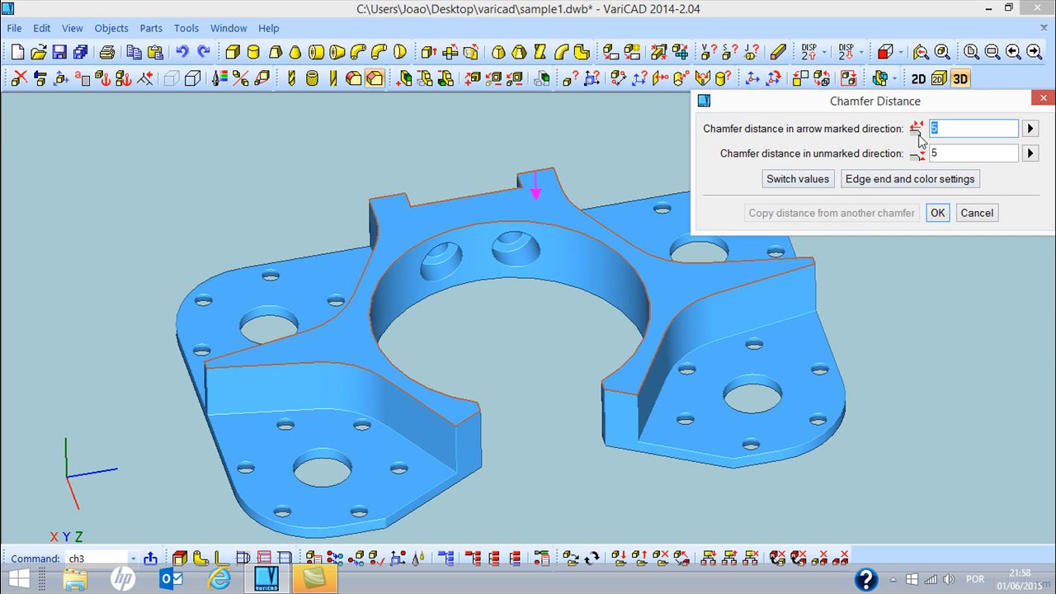
{"action": "left_click_drag", "start_coordinate": [910, 100], "coordinate": [667, 96]}
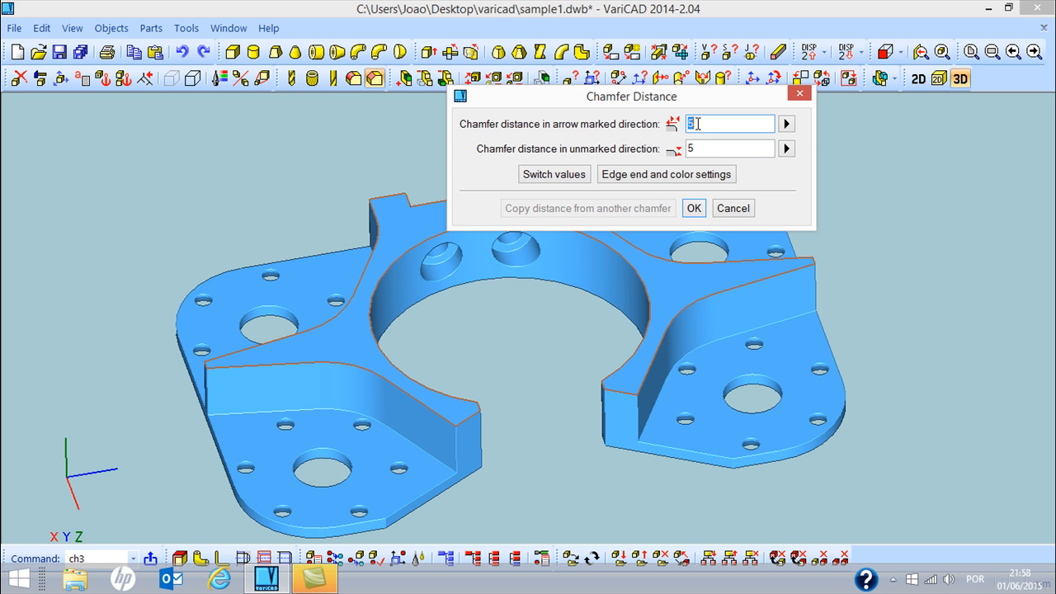
{"action": "key", "text": "Tab"}
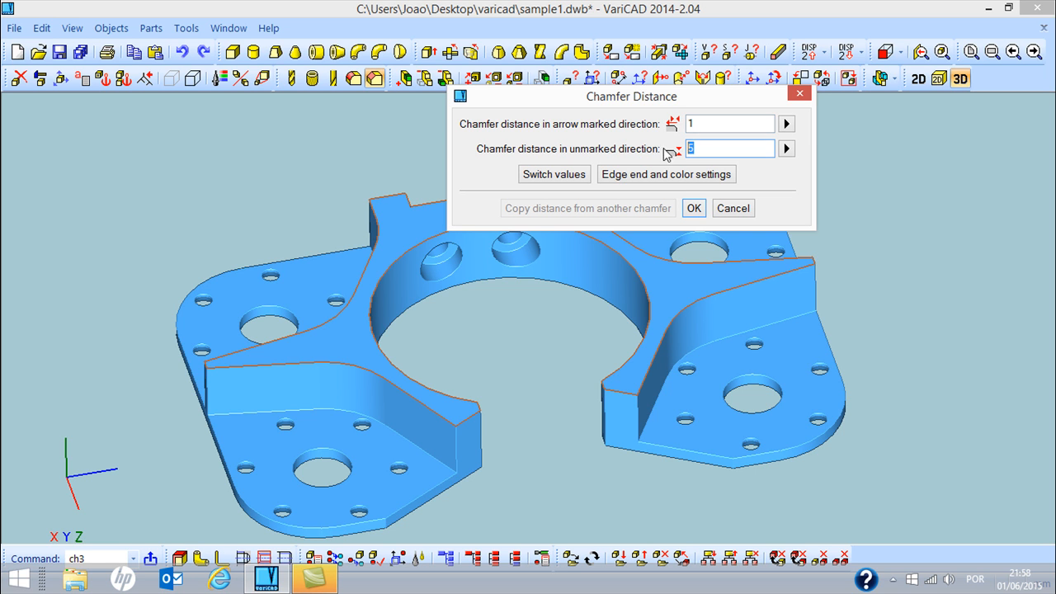
{"action": "double_click", "coordinate": [691, 149]}
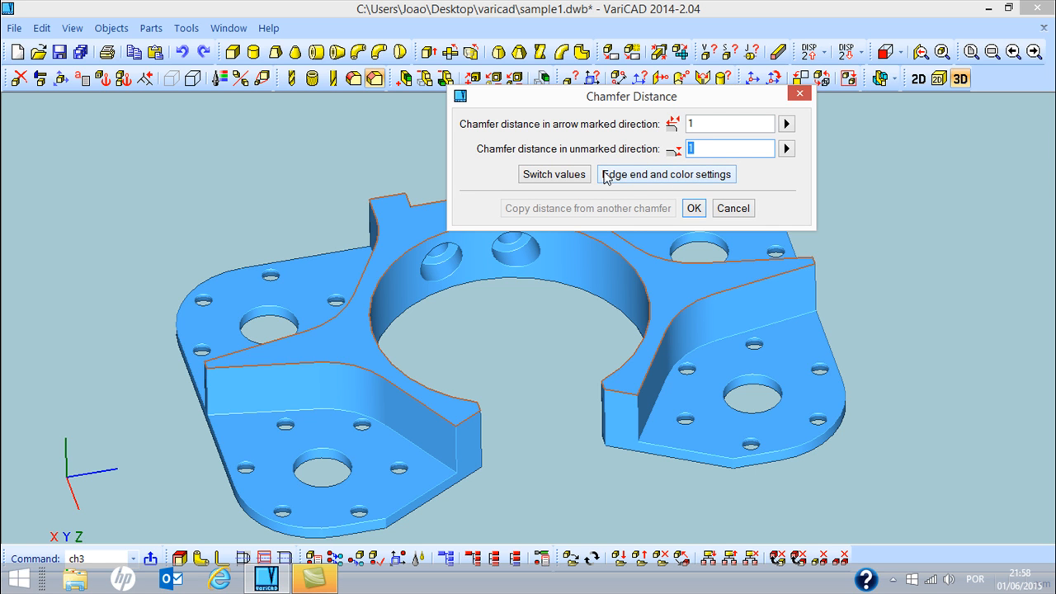
{"action": "left_click", "coordinate": [655, 178]}
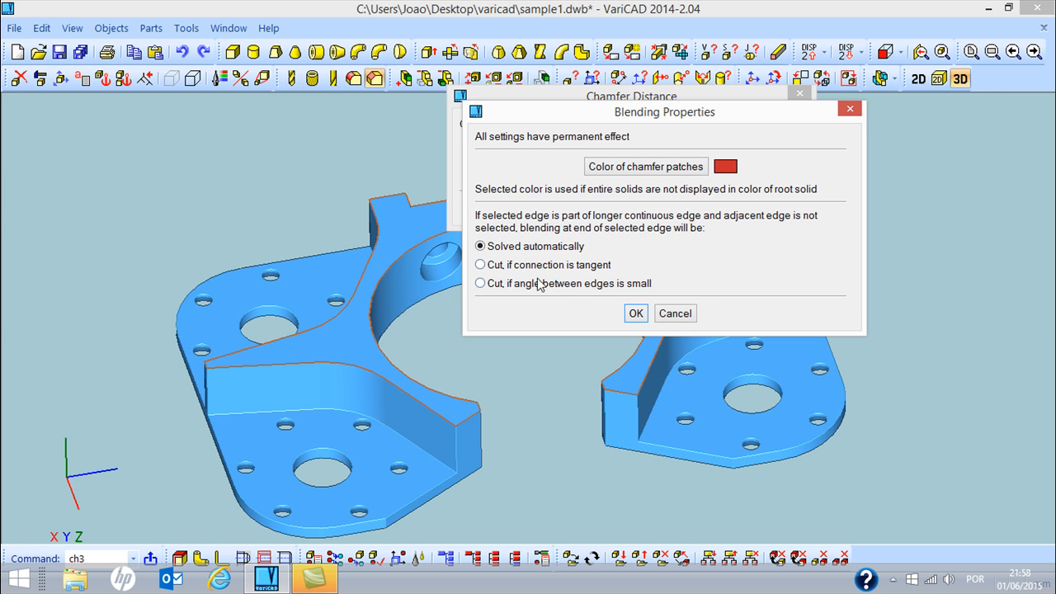
{"action": "left_click", "coordinate": [633, 313]}
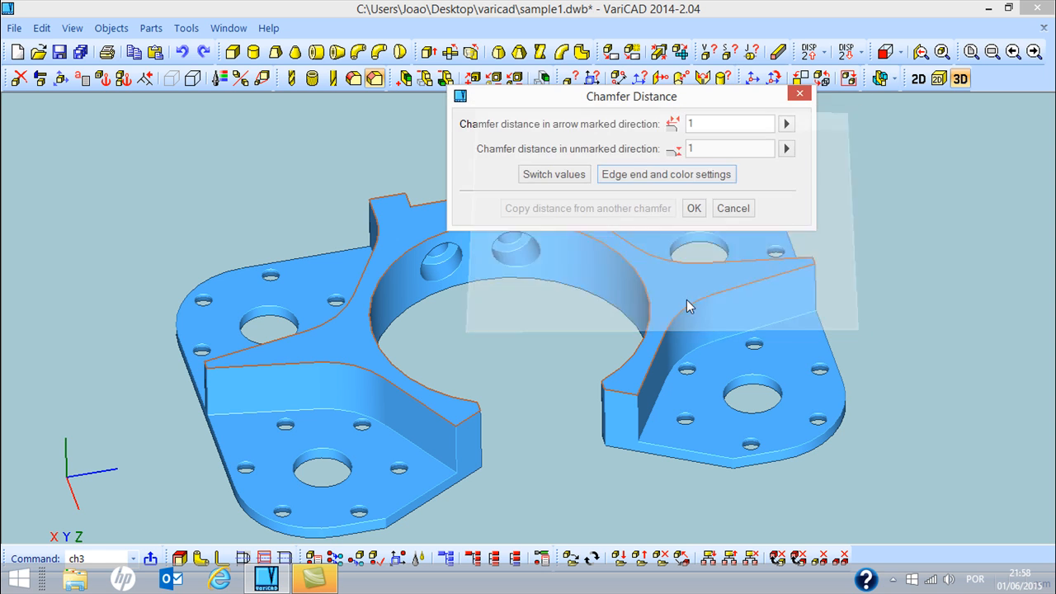
{"action": "left_click", "coordinate": [694, 209]}
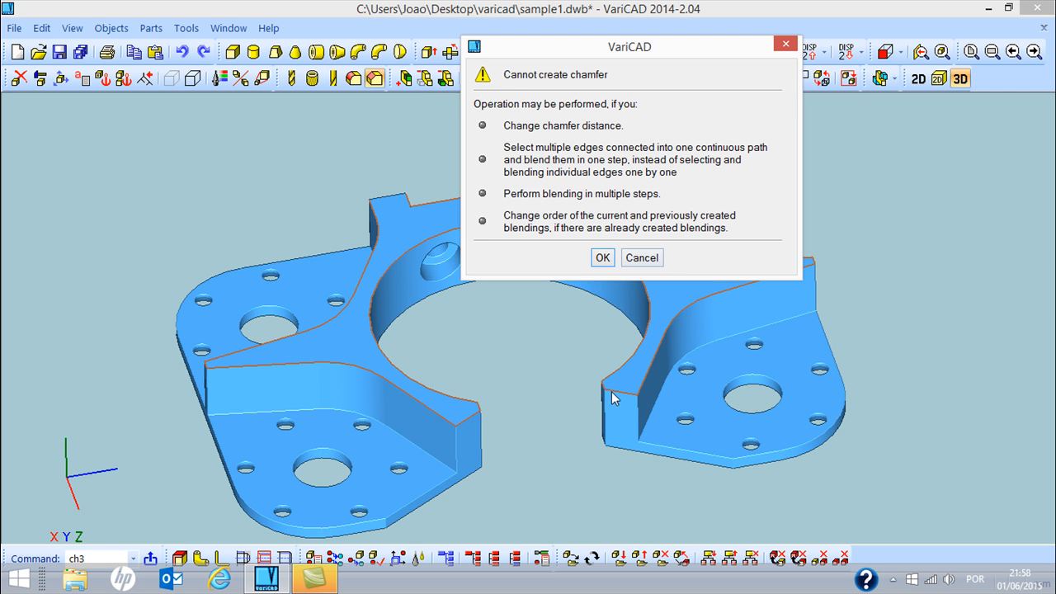
{"action": "left_click", "coordinate": [637, 256]}
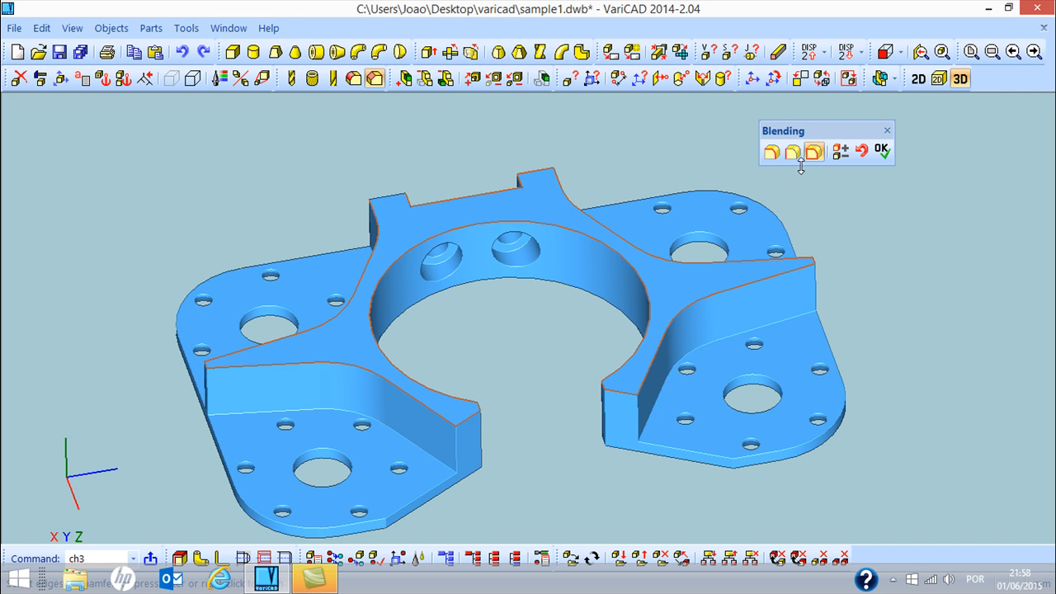
- Chamfer the selected top face edges with a symmetric distance of 0.5
{"action": "left_click", "coordinate": [882, 150]}
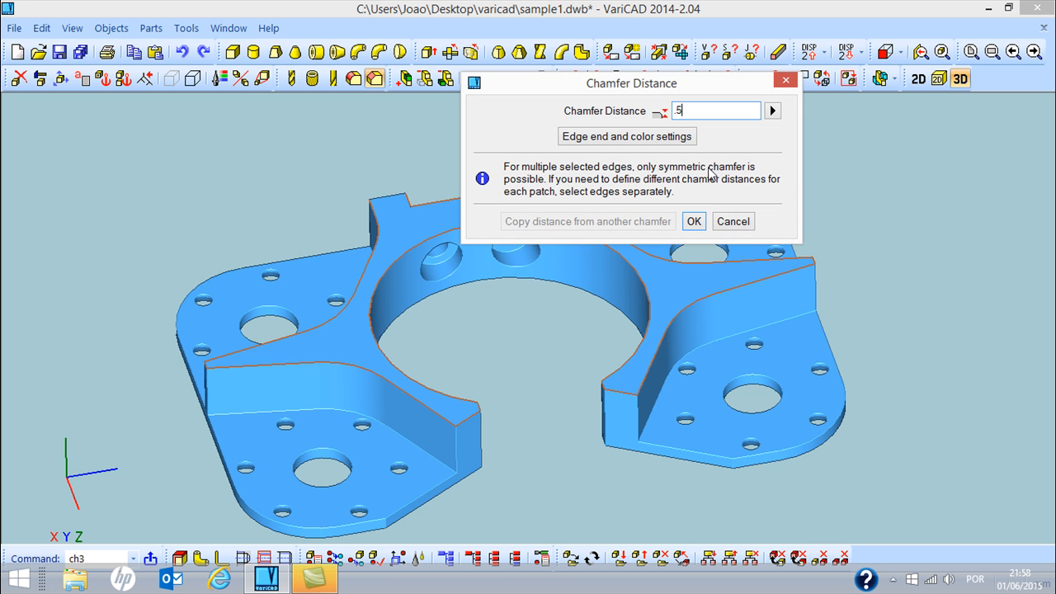
{"action": "left_click", "coordinate": [693, 223]}
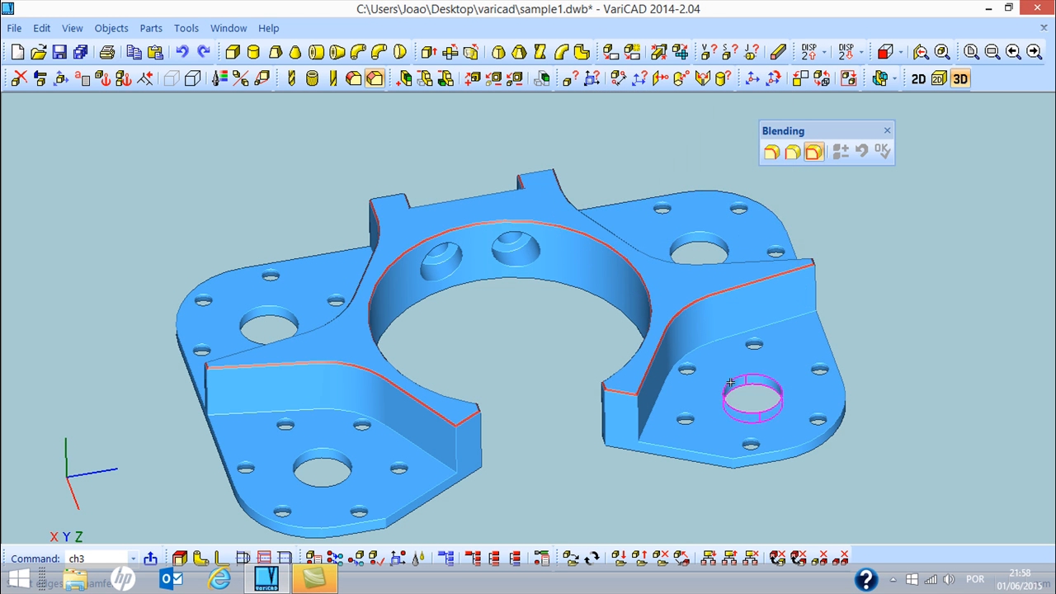
- Inspect the chamfered top edges around the ring, the wall ends and the pockets, and leave the Chamfer command
{"action": "middle_click_drag", "start_coordinate": [627, 422], "coordinate": [425, 411]}
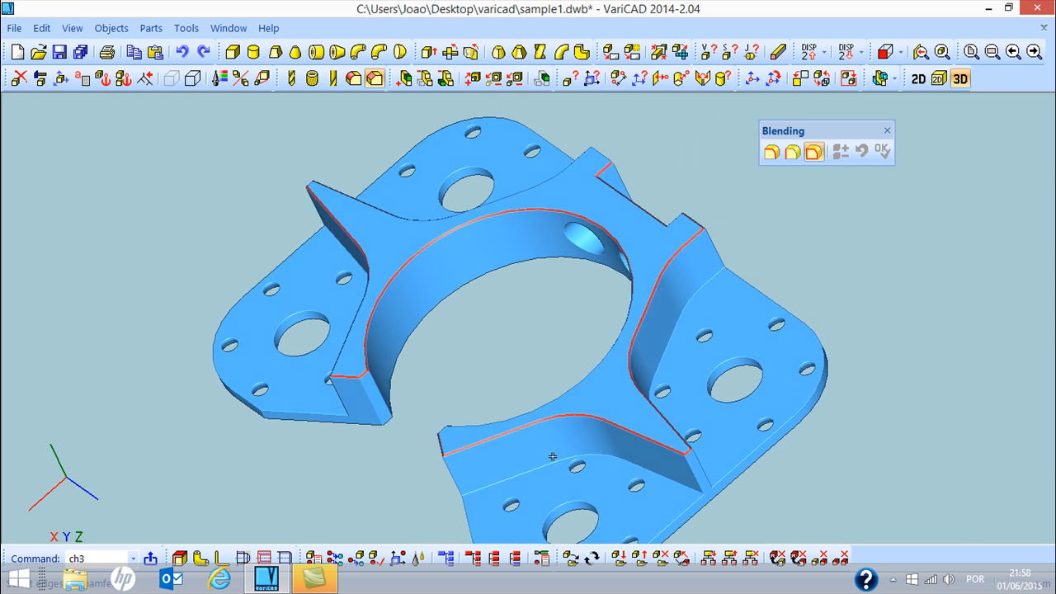
{"action": "scroll", "coordinate": [366, 398], "scroll_direction": "up", "scroll_amount": 1}
{"action": "scroll", "coordinate": [367, 398], "scroll_direction": "up", "scroll_amount": 5}
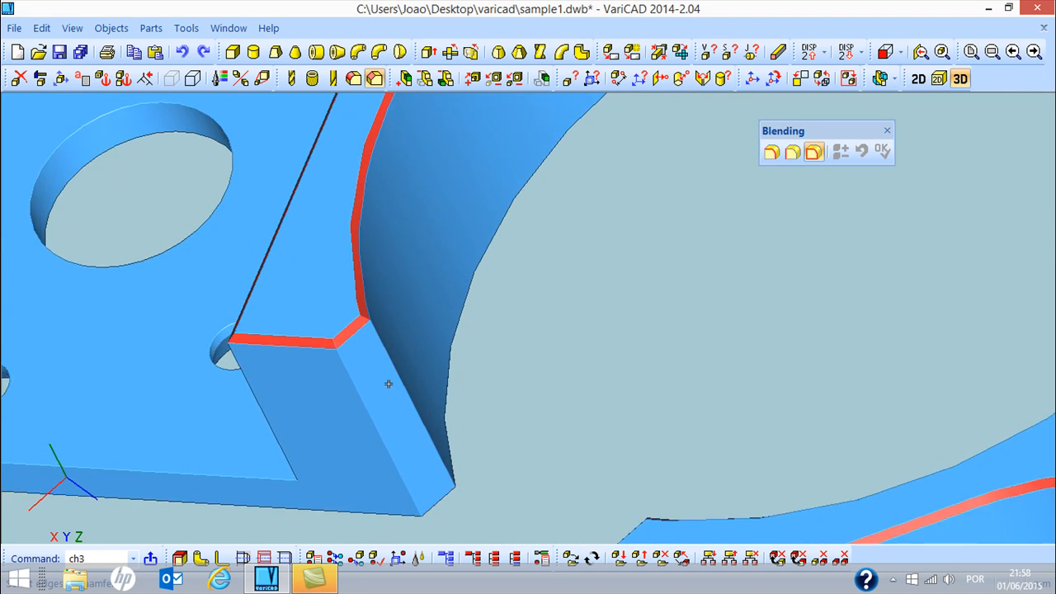
{"action": "middle_click_drag", "start_coordinate": [361, 377], "coordinate": [714, 328]}
{"action": "scroll", "coordinate": [528, 334], "scroll_direction": "down", "scroll_amount": 5}
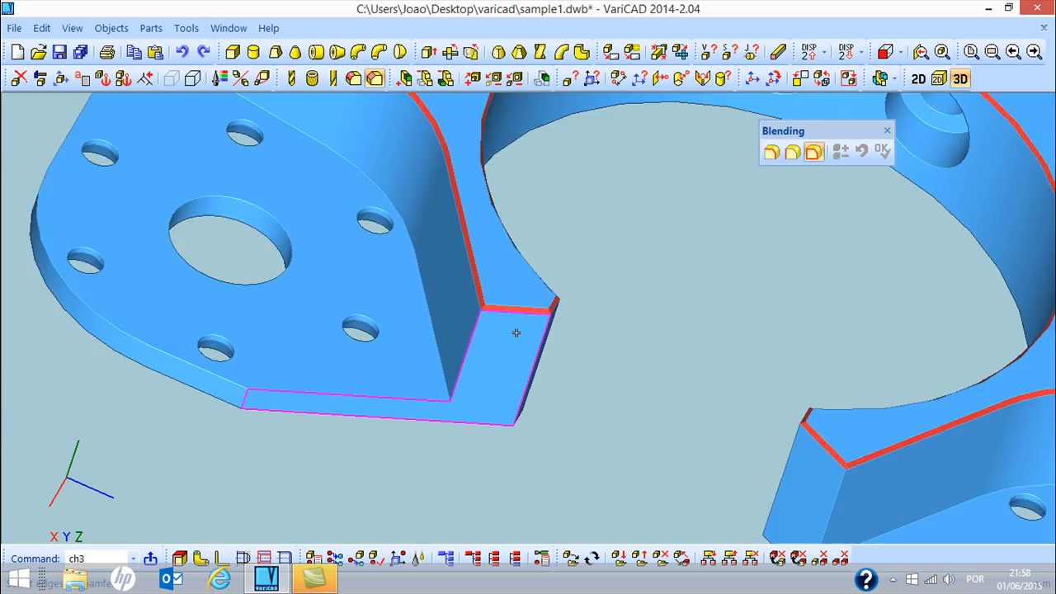
{"action": "middle_click_drag", "start_coordinate": [515, 333], "coordinate": [684, 309]}
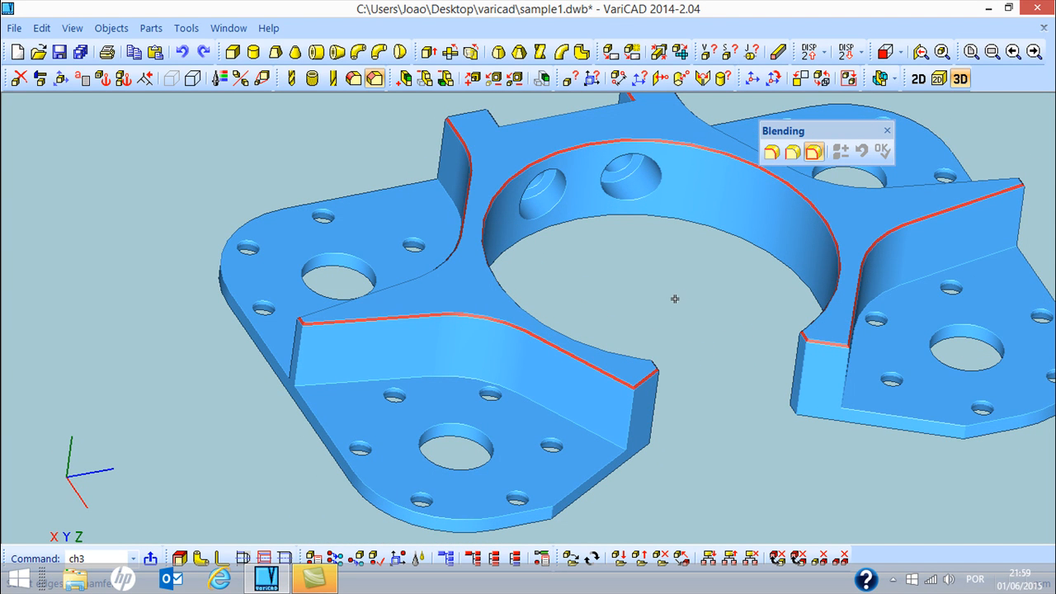
{"action": "scroll", "coordinate": [678, 299], "scroll_direction": "down", "scroll_amount": 2}
{"action": "middle_click_drag", "start_coordinate": [679, 320], "coordinate": [585, 330]}
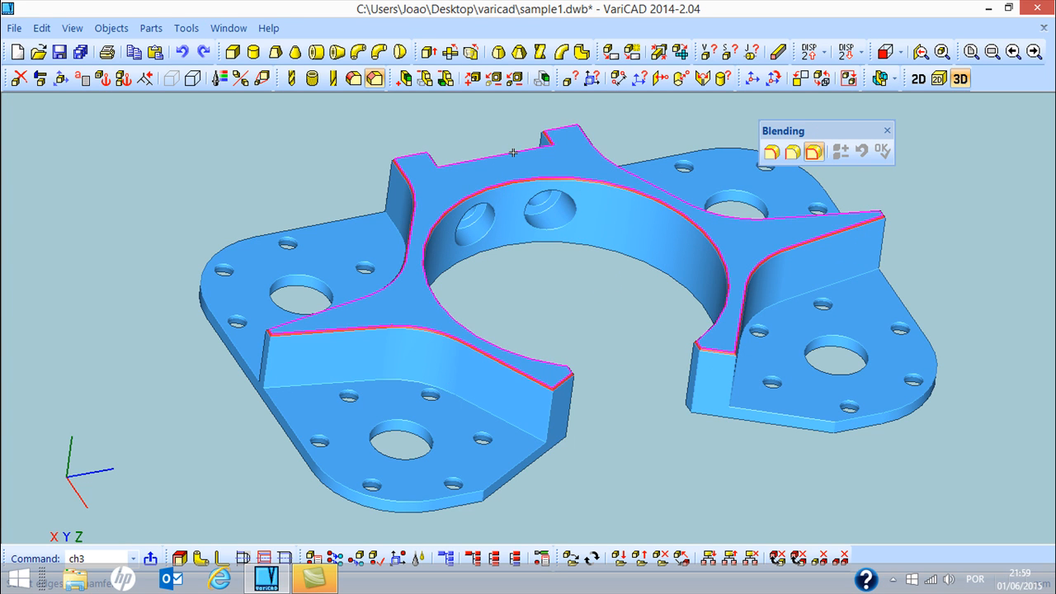
{"action": "left_click", "coordinate": [887, 130]}
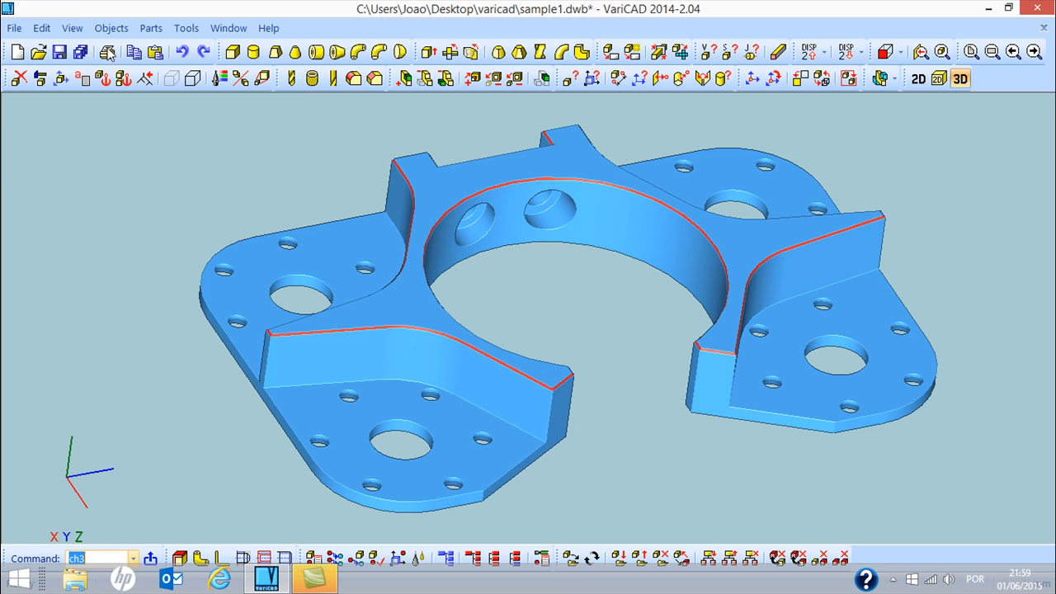
{"action": "left_click", "coordinate": [107, 28]}
{"action": "mouse_move", "coordinate": [113, 32]}
{"action": "mouse_move", "coordinate": [39, 31]}
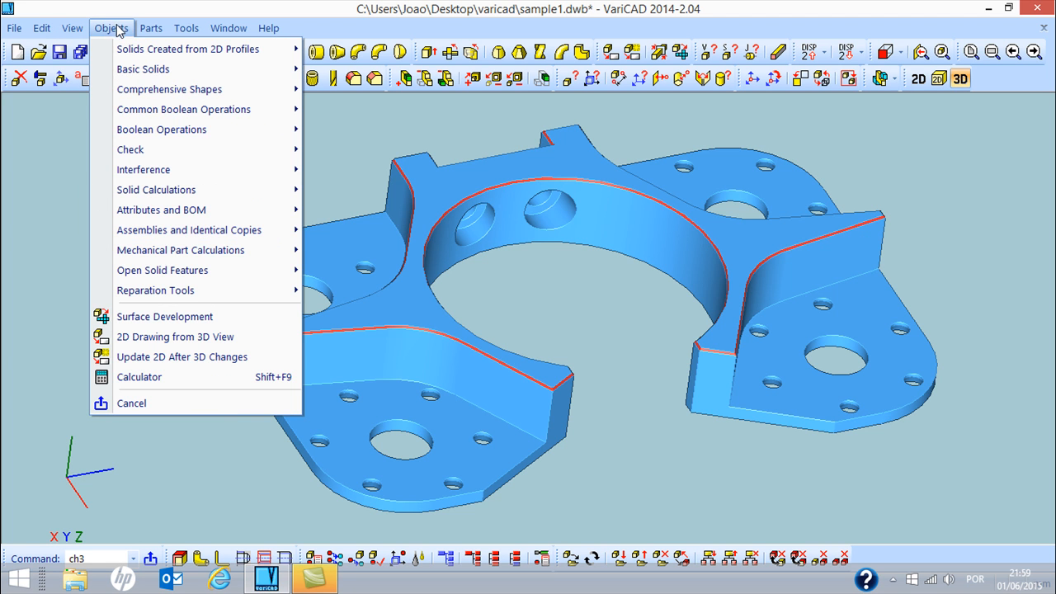
- Explode the bracket's Boolean tree into single elements and examine the separated solids
{"action": "mouse_move", "coordinate": [161, 132]}
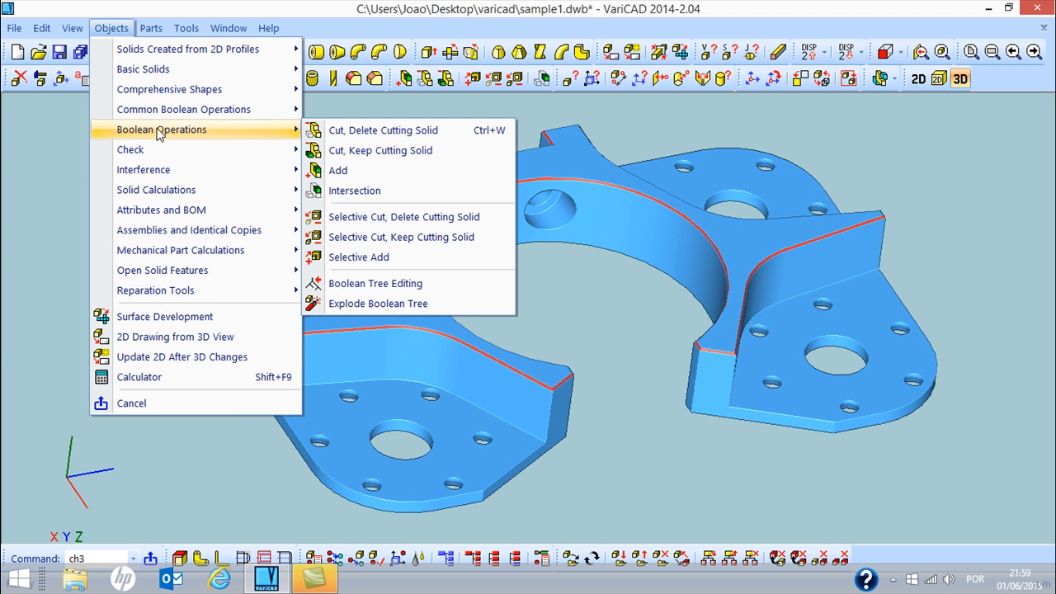
{"action": "left_click", "coordinate": [368, 304]}
{"action": "left_click", "coordinate": [386, 307]}
{"action": "scroll", "coordinate": [612, 384], "scroll_direction": "down", "scroll_amount": 2}
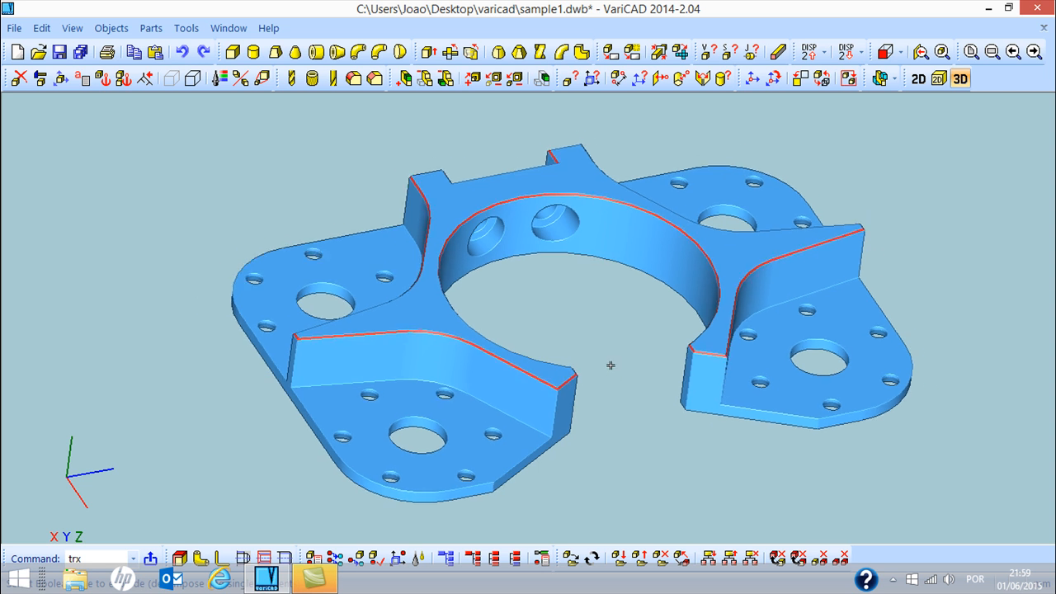
{"action": "middle_click_drag", "start_coordinate": [619, 438], "coordinate": [643, 327]}
{"action": "middle_click_drag", "start_coordinate": [639, 382], "coordinate": [596, 407]}
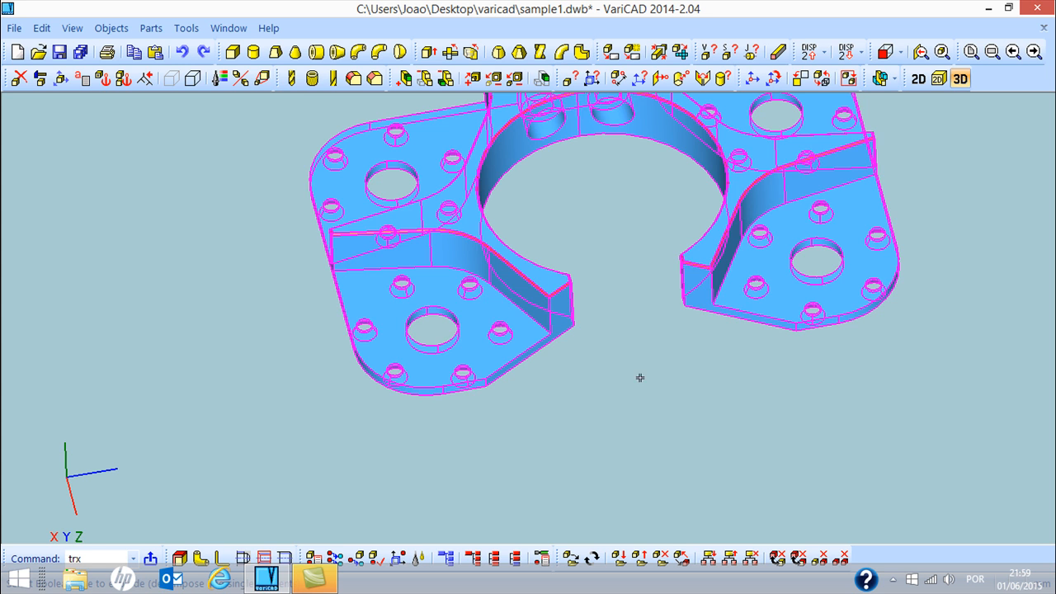
{"action": "middle_click_drag", "start_coordinate": [587, 241], "coordinate": [561, 306]}
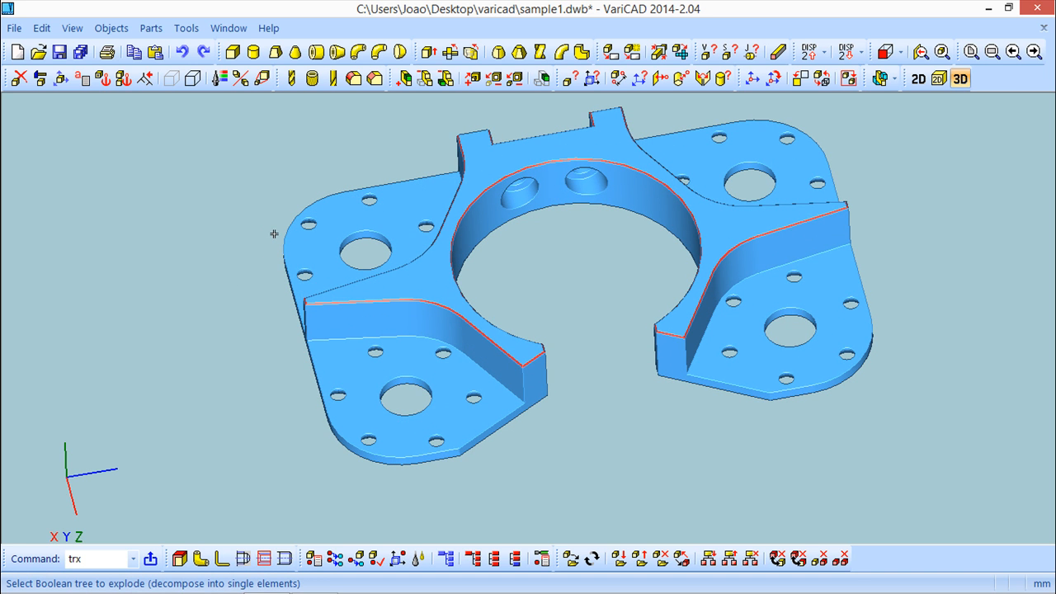
{"action": "left_click", "coordinate": [400, 357]}
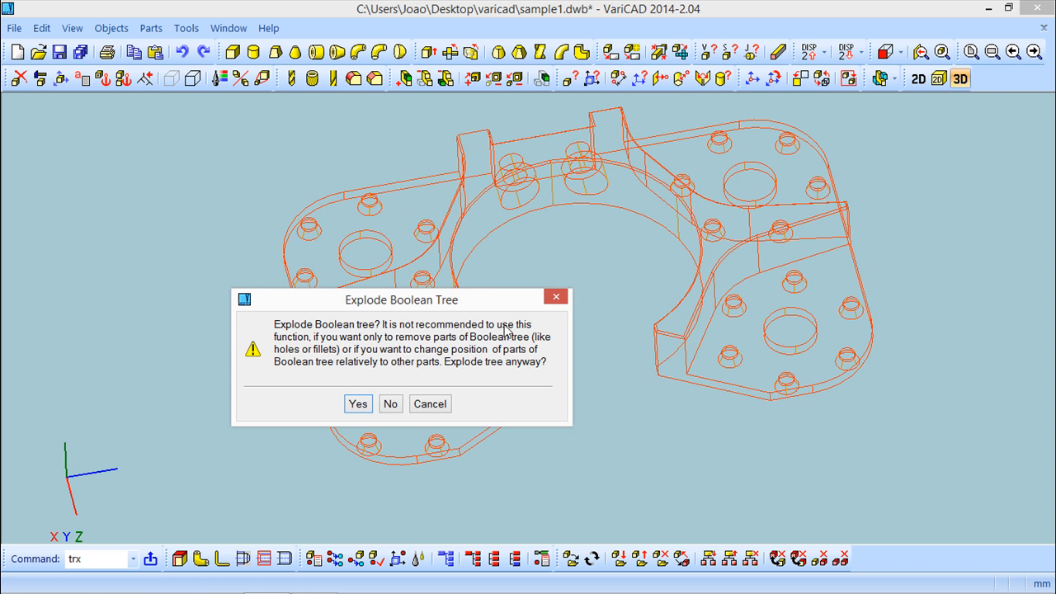
{"action": "left_click", "coordinate": [357, 403]}
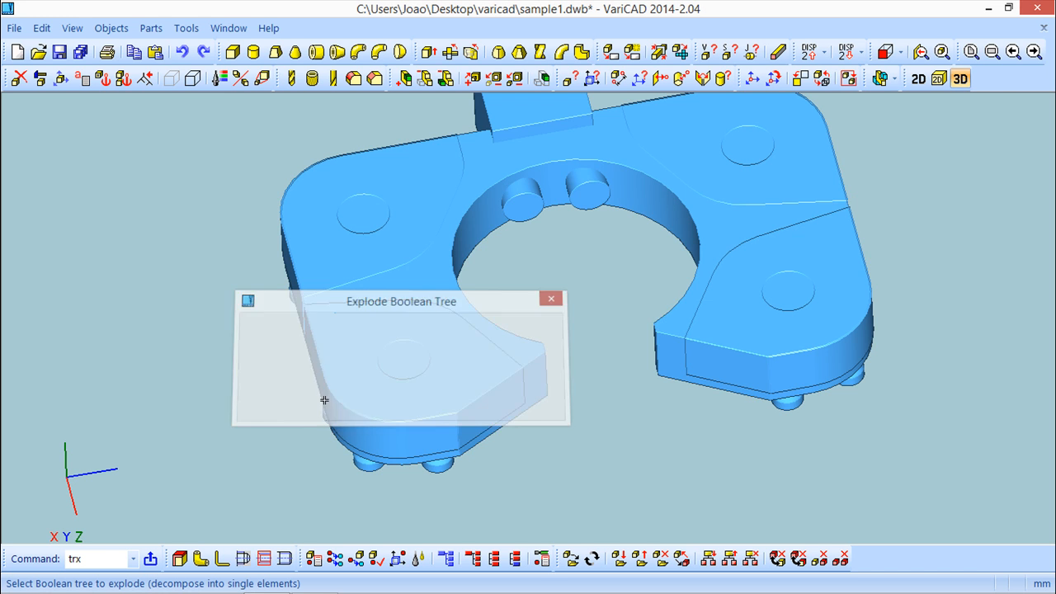
{"action": "mouse_move", "coordinate": [570, 405]}
{"action": "middle_mouse_down"}
{"action": "mouse_move", "coordinate": [577, 327]}
{"action": "mouse_move", "coordinate": [610, 280]}
{"action": "mouse_move", "coordinate": [644, 347]}
{"action": "mouse_move", "coordinate": [668, 311]}
{"action": "mouse_move", "coordinate": [561, 349]}
{"action": "mouse_move", "coordinate": [615, 394]}
{"action": "mouse_move", "coordinate": [641, 379]}
{"action": "mouse_move", "coordinate": [594, 410]}
{"action": "mouse_move", "coordinate": [608, 358]}
{"action": "mouse_move", "coordinate": [570, 377]}
{"action": "mouse_move", "coordinate": [590, 362]}
{"action": "mouse_move", "coordinate": [750, 372]}
{"action": "mouse_move", "coordinate": [673, 282]}
{"action": "mouse_move", "coordinate": [549, 377]}
{"action": "mouse_move", "coordinate": [600, 366]}
{"action": "mouse_move", "coordinate": [511, 448]}
{"action": "mouse_move", "coordinate": [549, 401]}
{"action": "middle_mouse_up"}
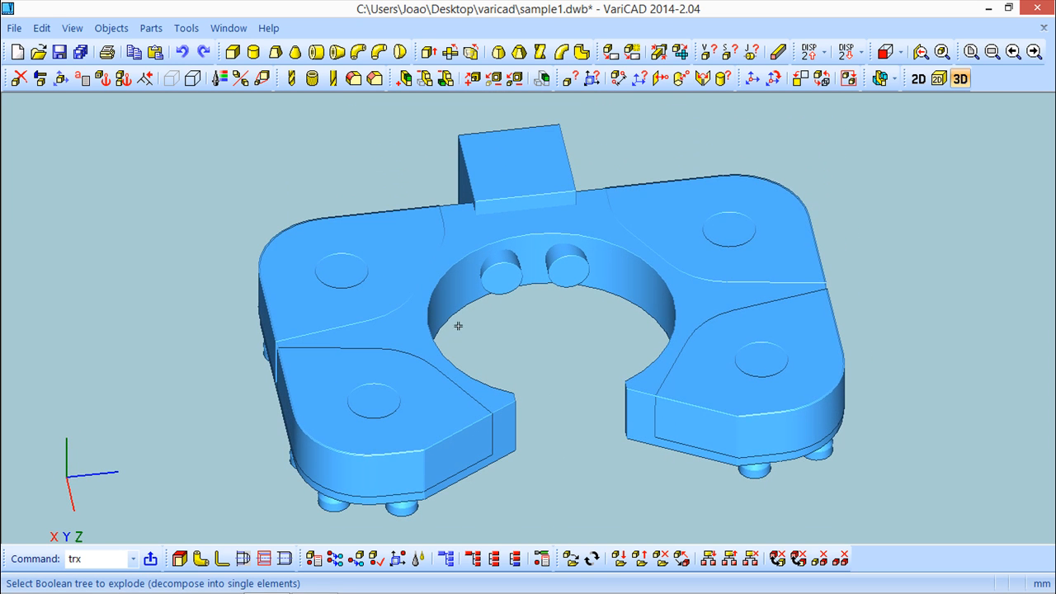
- Undo the disintegration of the bracket's Boolean tree
{"action": "left_click", "coordinate": [182, 52]}
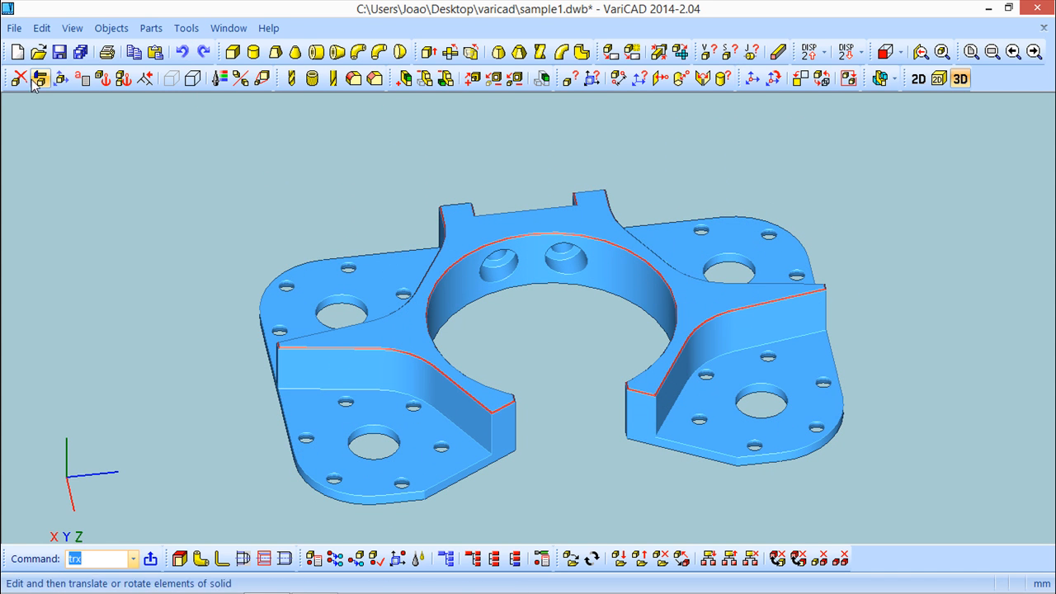
{"action": "left_click", "coordinate": [109, 28]}
{"action": "mouse_move", "coordinate": [194, 28]}
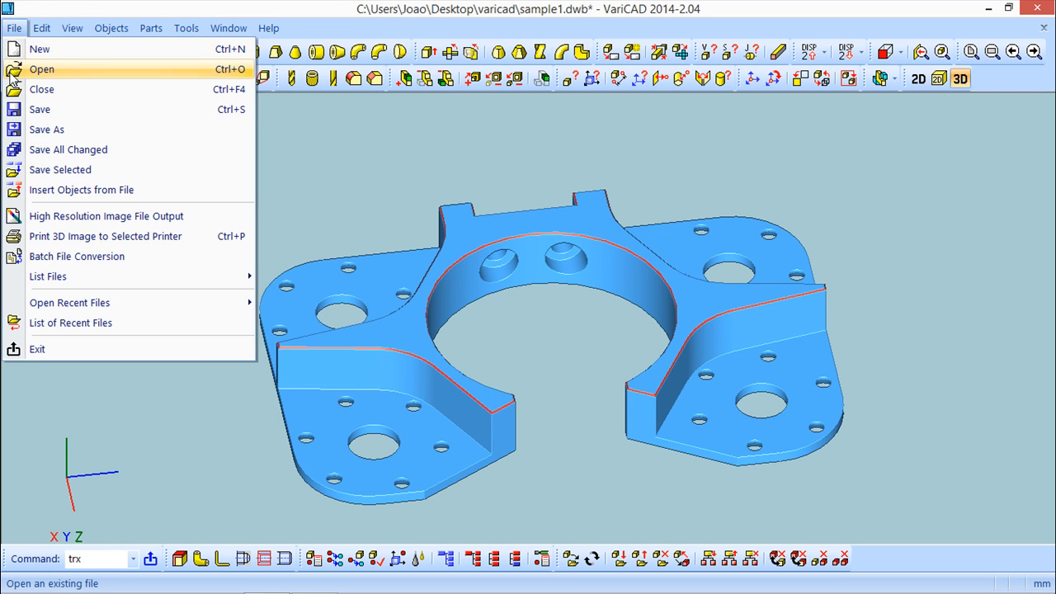
{"action": "left_click", "coordinate": [61, 10]}
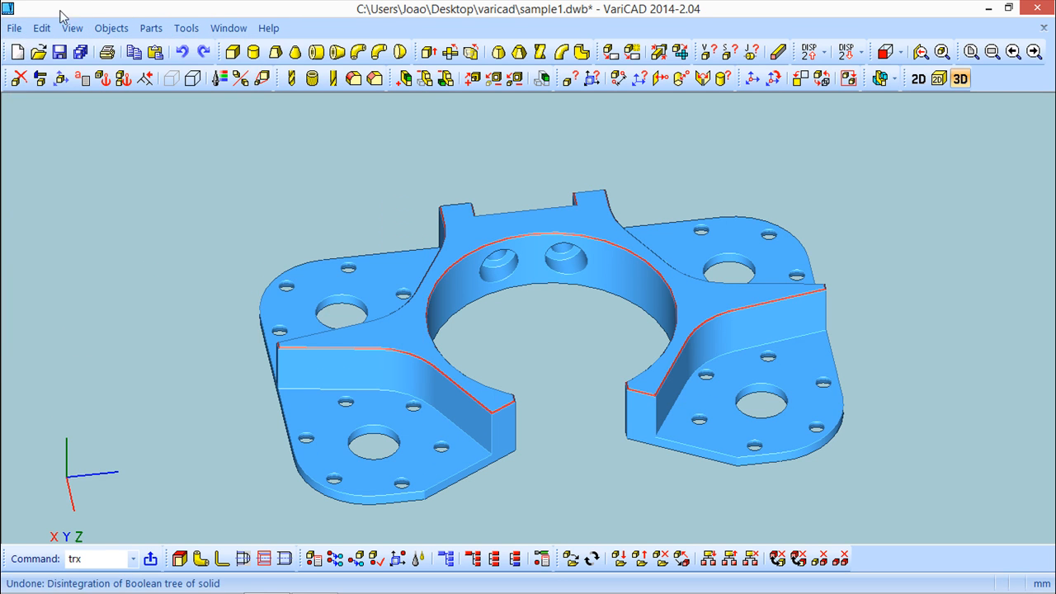
- Delete one small hole beside the wall in the front pocket, using single-element selection rather than whole-solid selection
{"action": "left_click", "coordinate": [21, 80]}
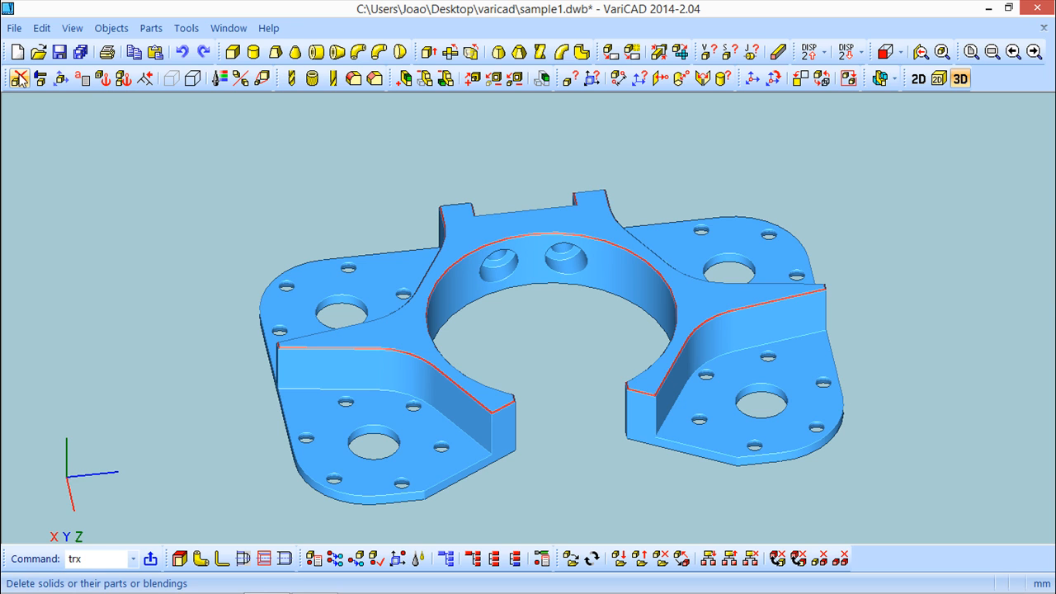
{"action": "left_click", "coordinate": [20, 79]}
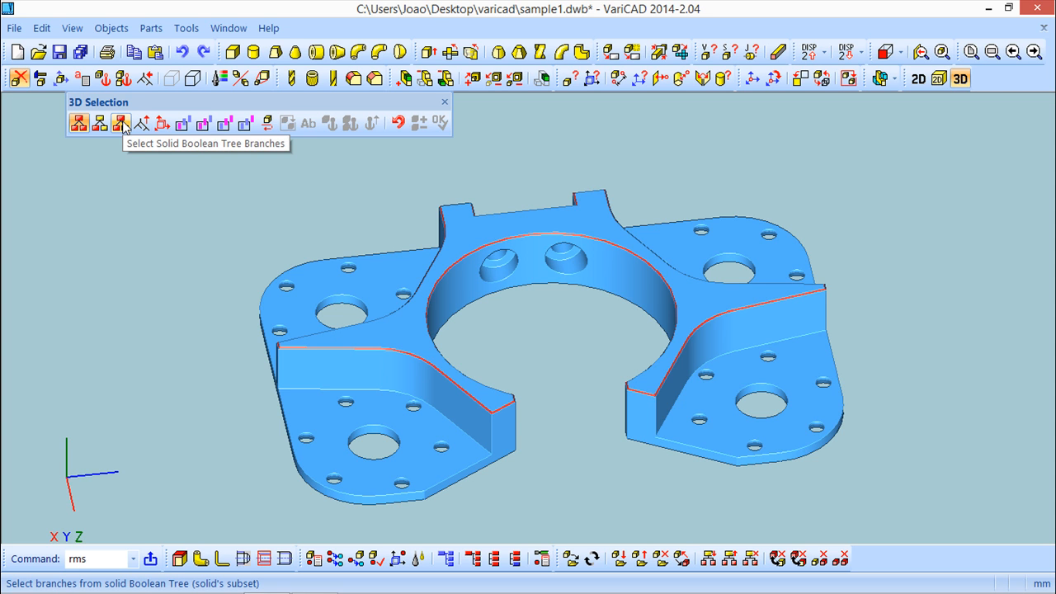
{"action": "left_click", "coordinate": [79, 123]}
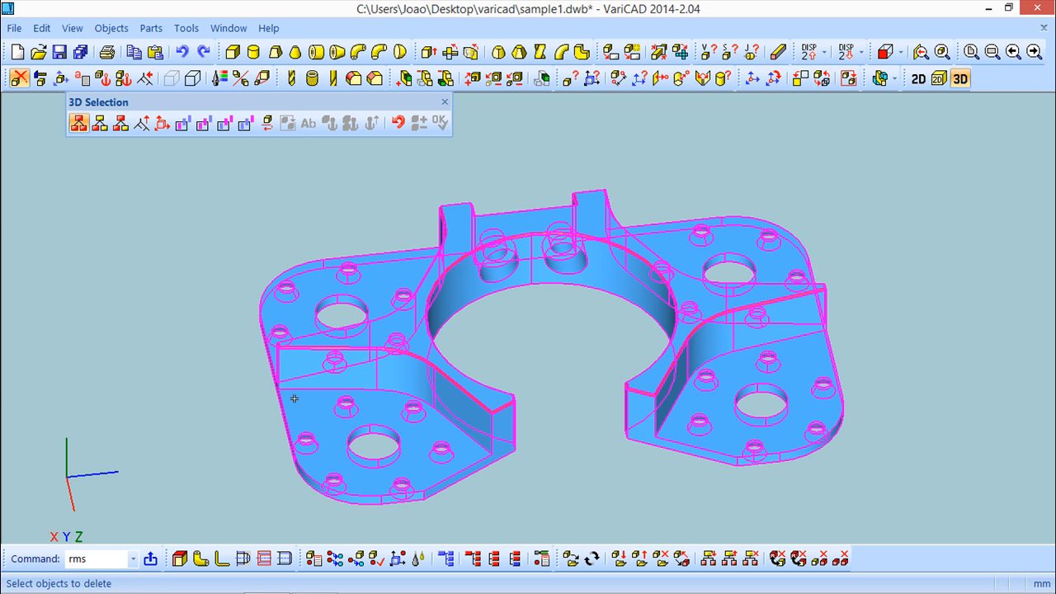
{"action": "left_click", "coordinate": [100, 123]}
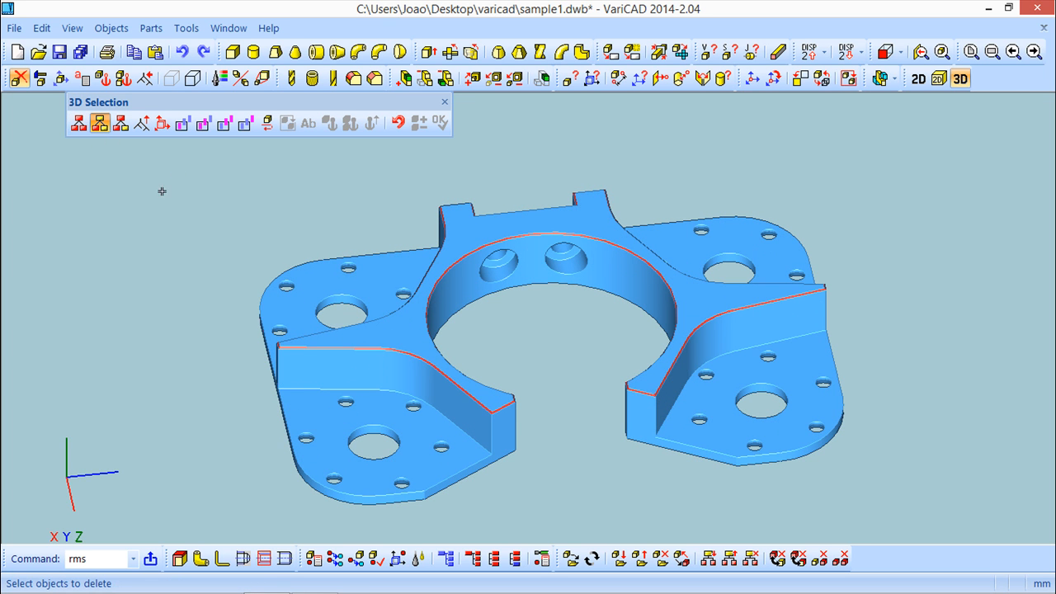
{"action": "left_click", "coordinate": [345, 403]}
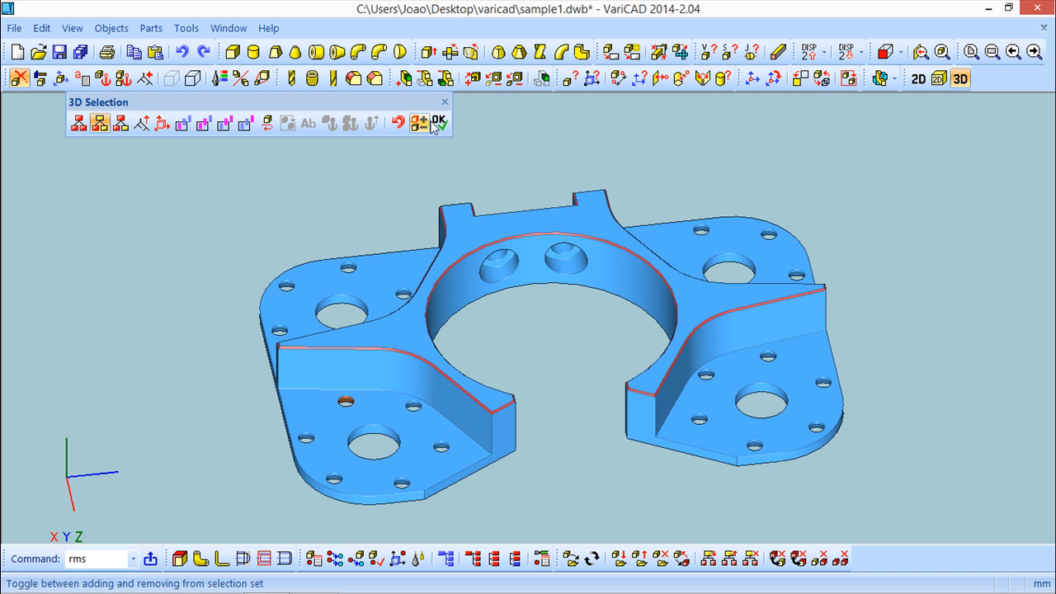
{"action": "left_click", "coordinate": [440, 122]}
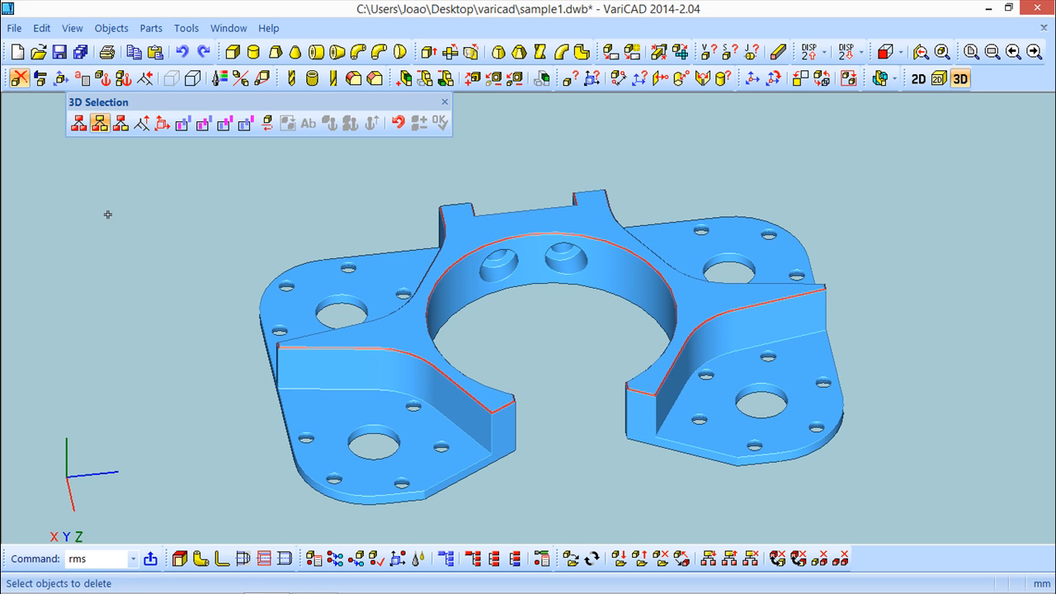
- Delete the pocket on the opposite side of the ring's opening, selecting it as a Boolean tree branch
{"action": "left_click", "coordinate": [120, 123]}
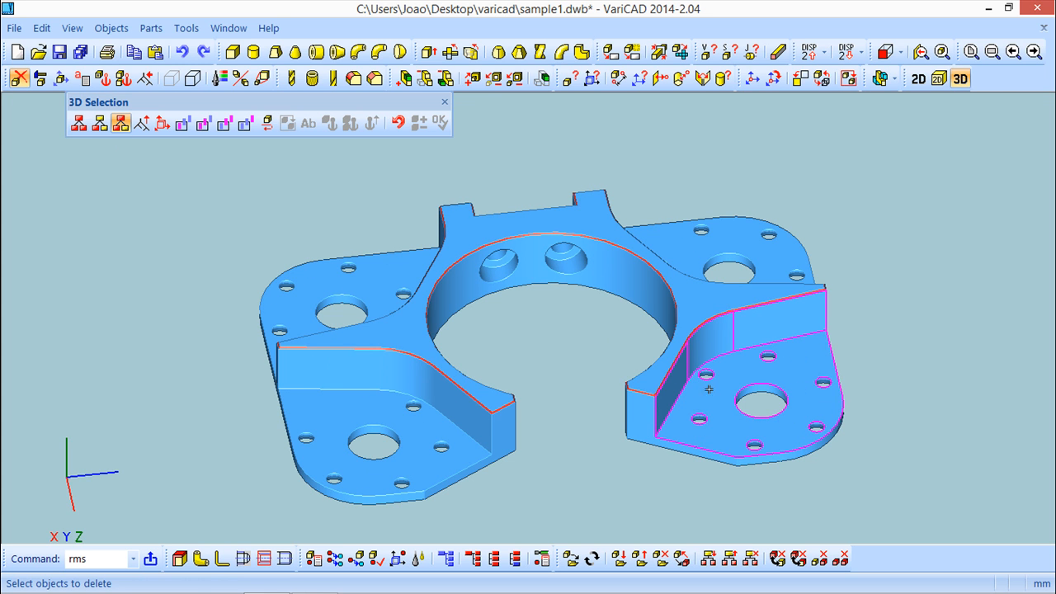
{"action": "left_click", "coordinate": [798, 354]}
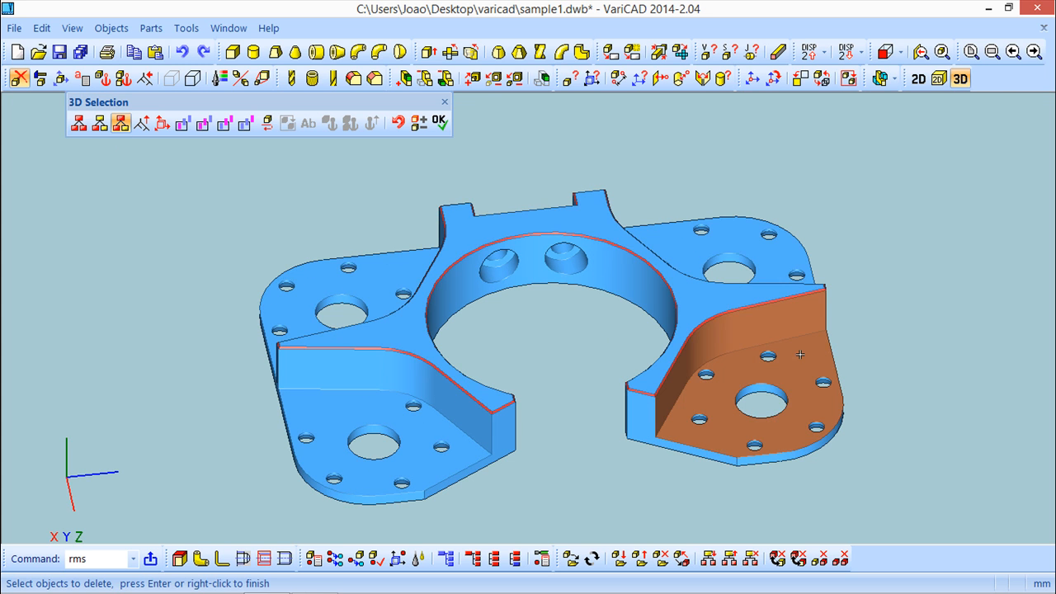
{"action": "left_click", "coordinate": [438, 123]}
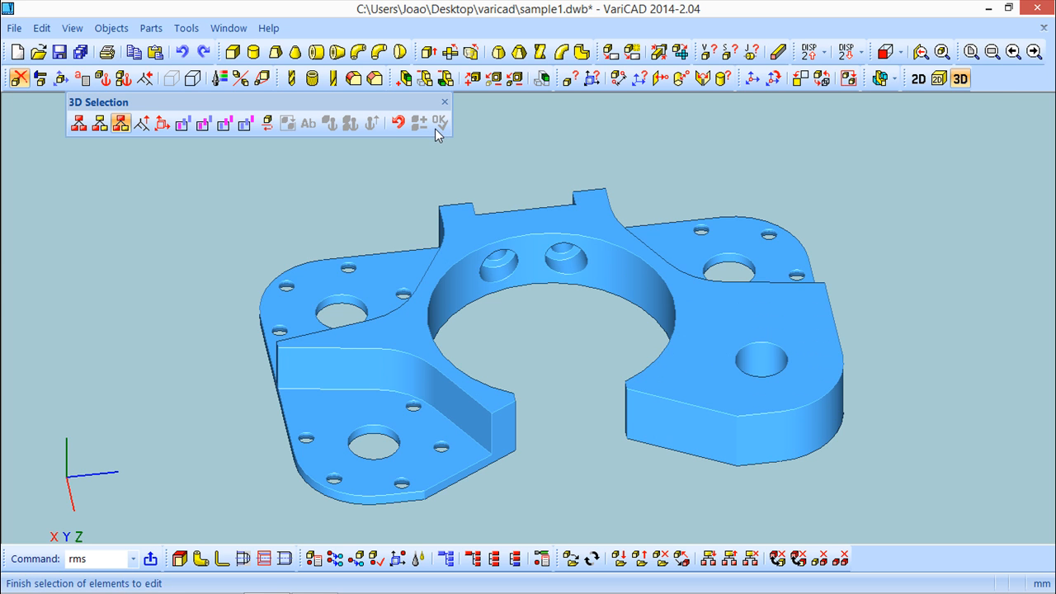
{"action": "middle_click_drag", "start_coordinate": [502, 355], "coordinate": [478, 384]}
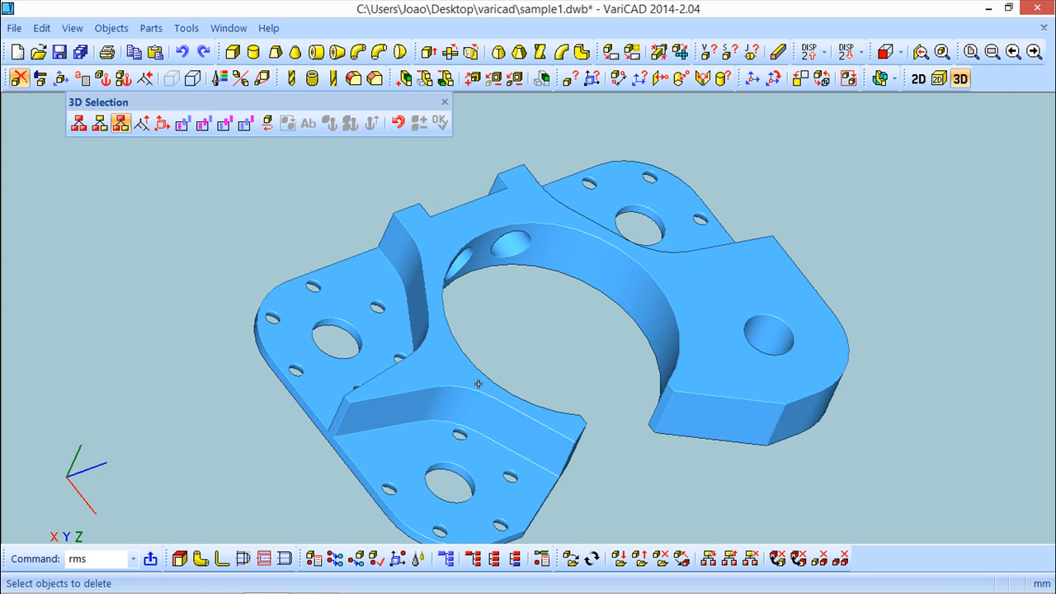
- Delete the rectangular notch opposite the ring's opening, using single-element selection, and finish deleting
{"action": "left_click", "coordinate": [121, 126]}
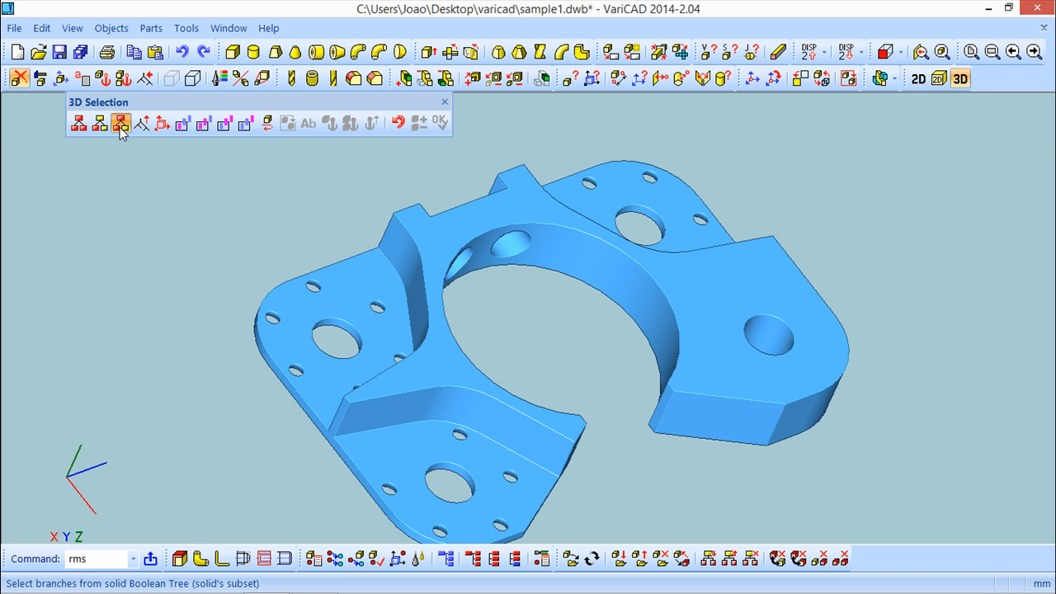
{"action": "middle_click_drag", "start_coordinate": [578, 355], "coordinate": [655, 401]}
{"action": "left_click", "coordinate": [665, 399]}
{"action": "middle_click_drag", "start_coordinate": [863, 384], "coordinate": [717, 361], "text": "shift"}
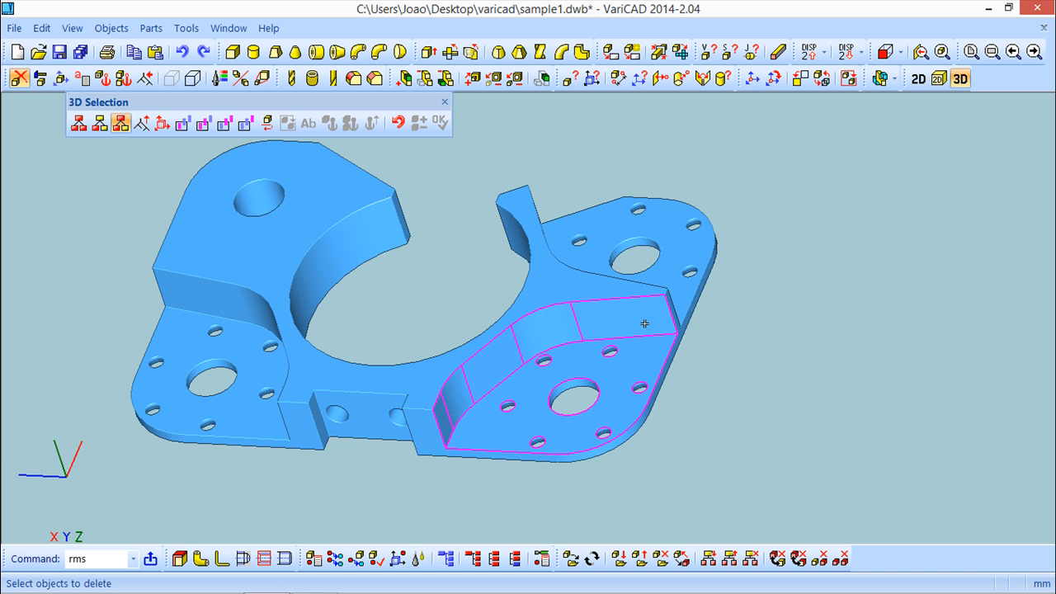
{"action": "middle_click_drag", "start_coordinate": [793, 331], "coordinate": [832, 333]}
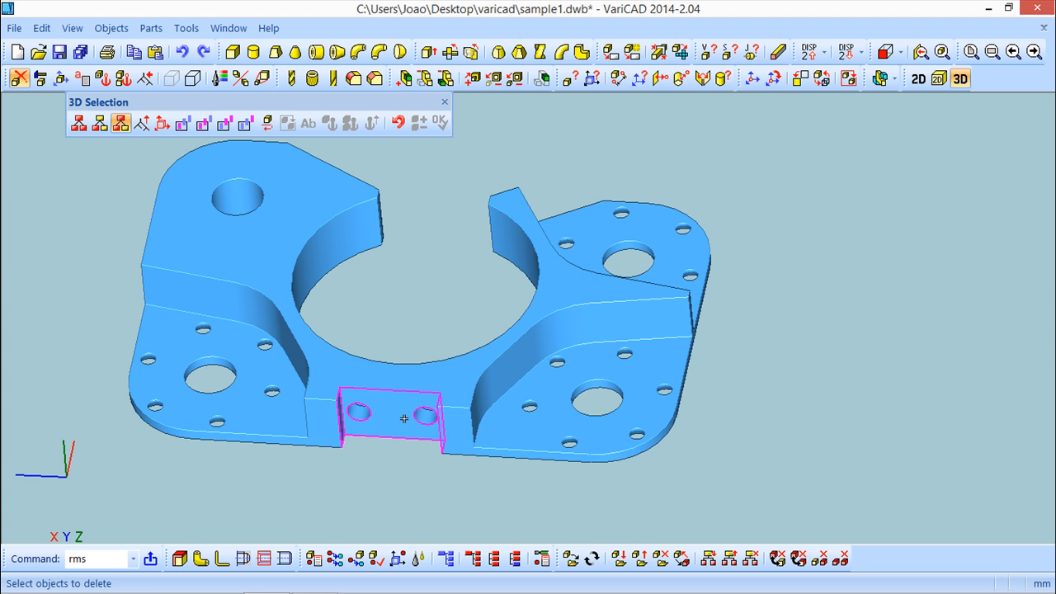
{"action": "left_click", "coordinate": [99, 122]}
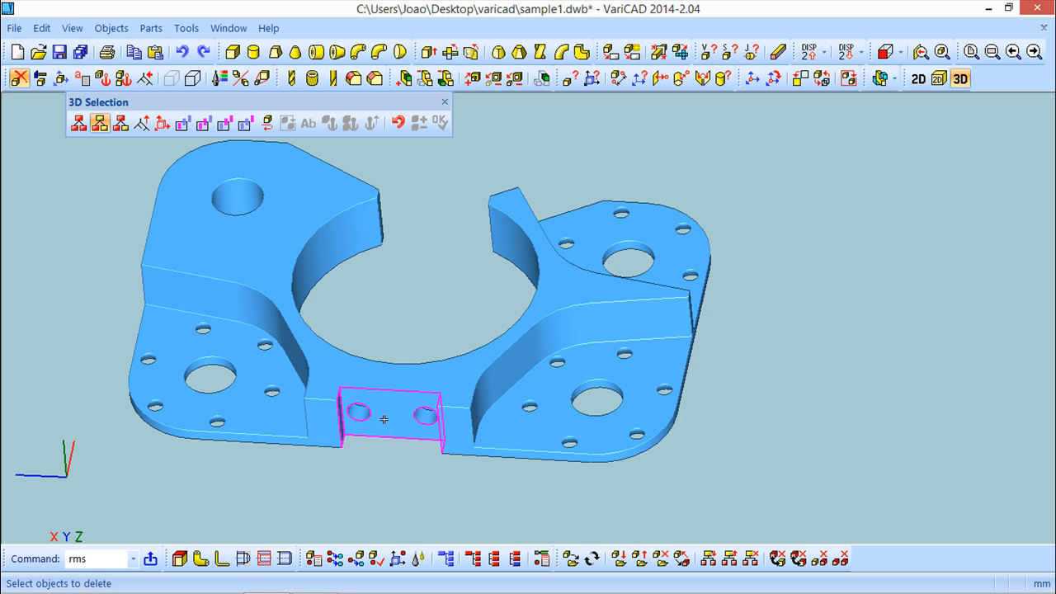
{"action": "left_click", "coordinate": [381, 421]}
{"action": "left_click", "coordinate": [440, 122]}
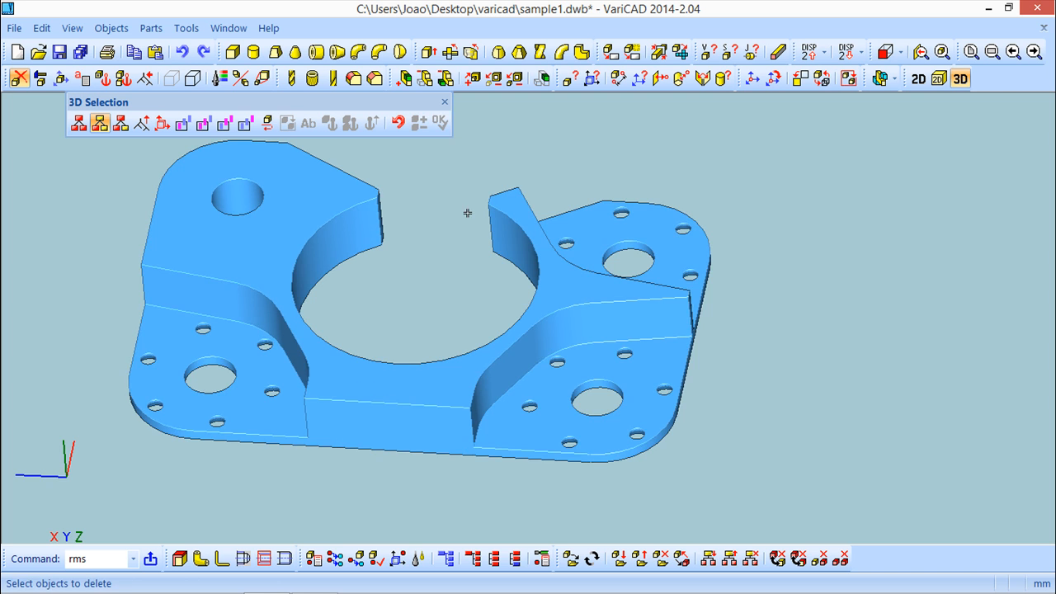
{"action": "mouse_move", "coordinate": [926, 366]}
{"action": "middle_mouse_down"}
{"action": "mouse_move", "coordinate": [850, 403]}
{"action": "mouse_move", "coordinate": [914, 349]}
{"action": "mouse_move", "coordinate": [905, 365]}
{"action": "middle_mouse_up"}
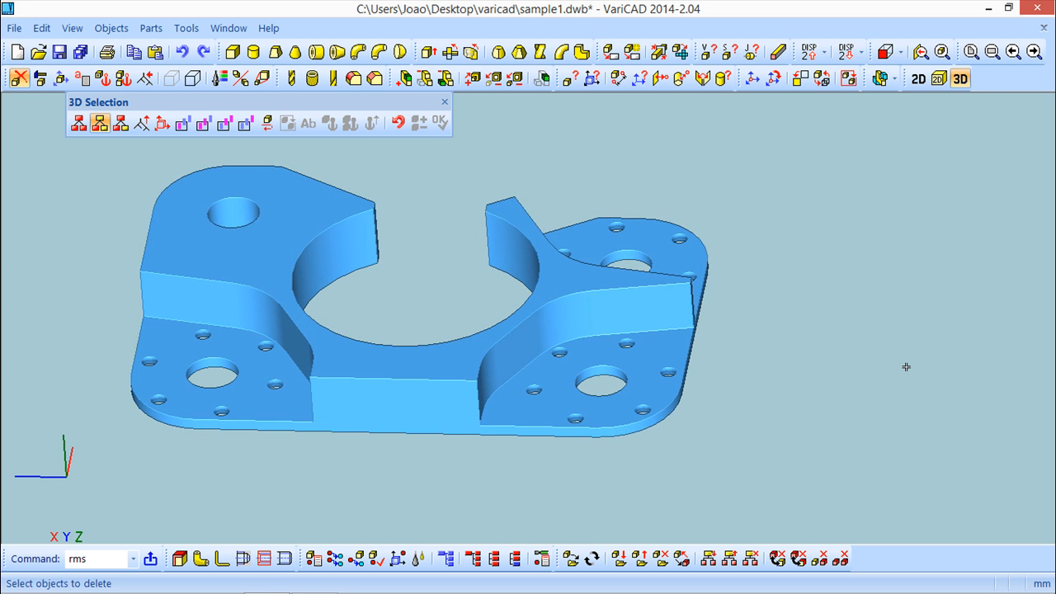
{"action": "middle_click_drag", "start_coordinate": [794, 394], "coordinate": [778, 393]}
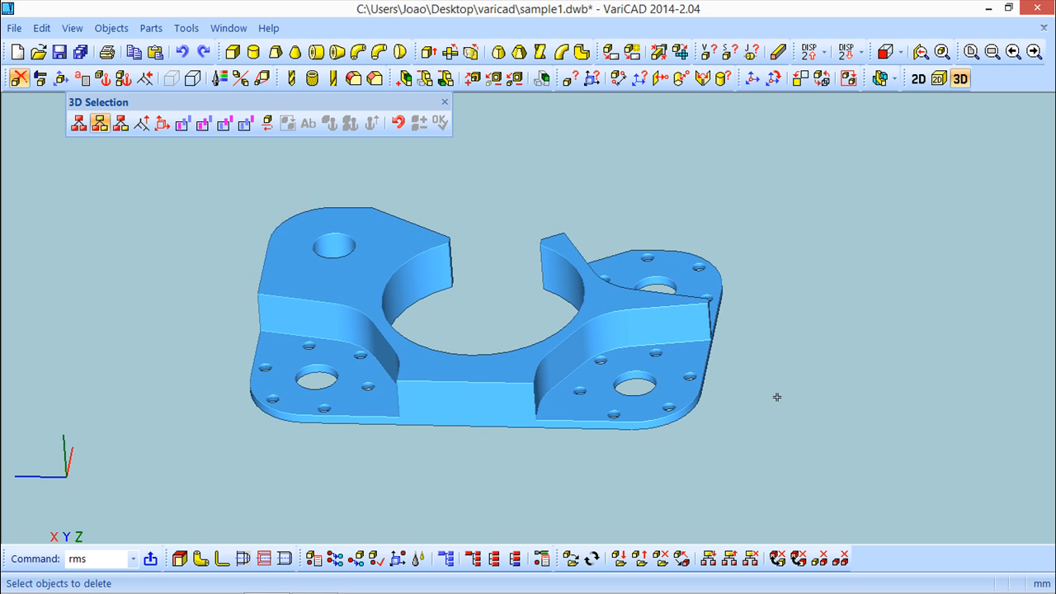
{"action": "left_click", "coordinate": [443, 103]}
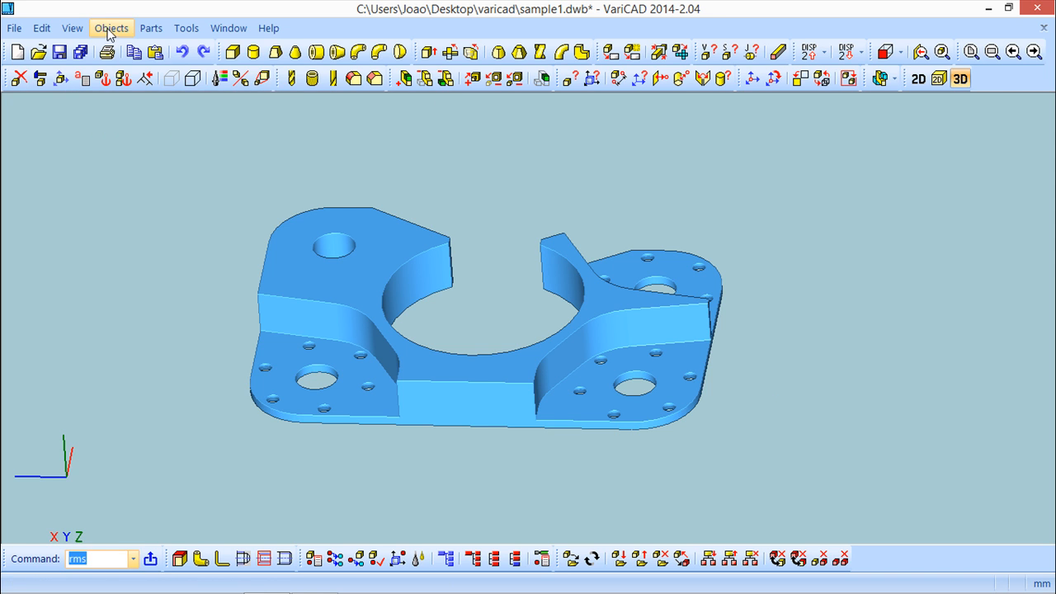
- Open the bracket's Boolean tree scheme for copying or removing branches, and move its window clear of the model
{"action": "left_click", "coordinate": [111, 28]}
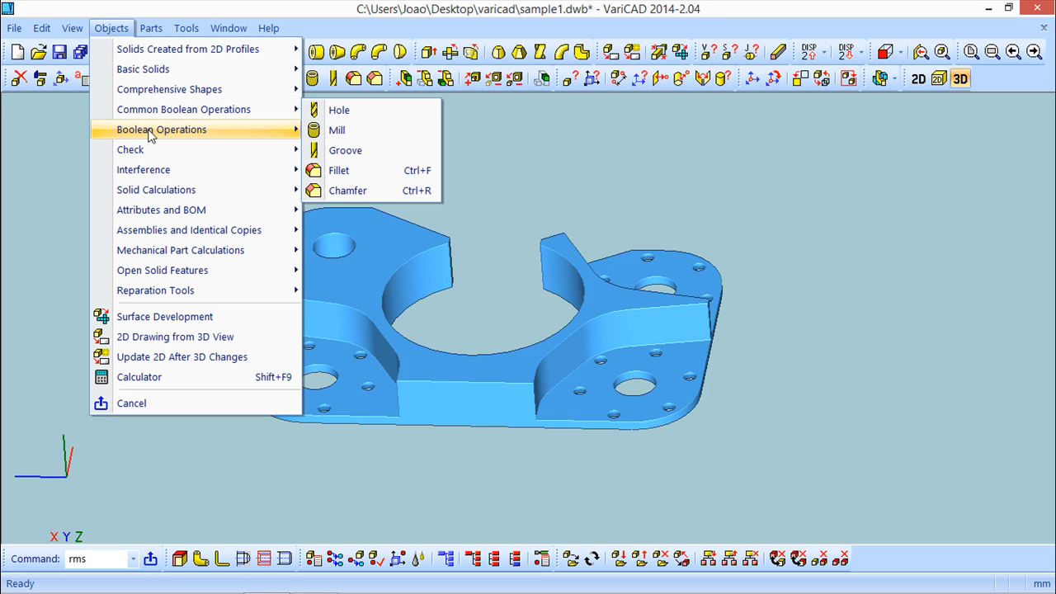
{"action": "mouse_move", "coordinate": [194, 137]}
{"action": "left_click", "coordinate": [373, 282]}
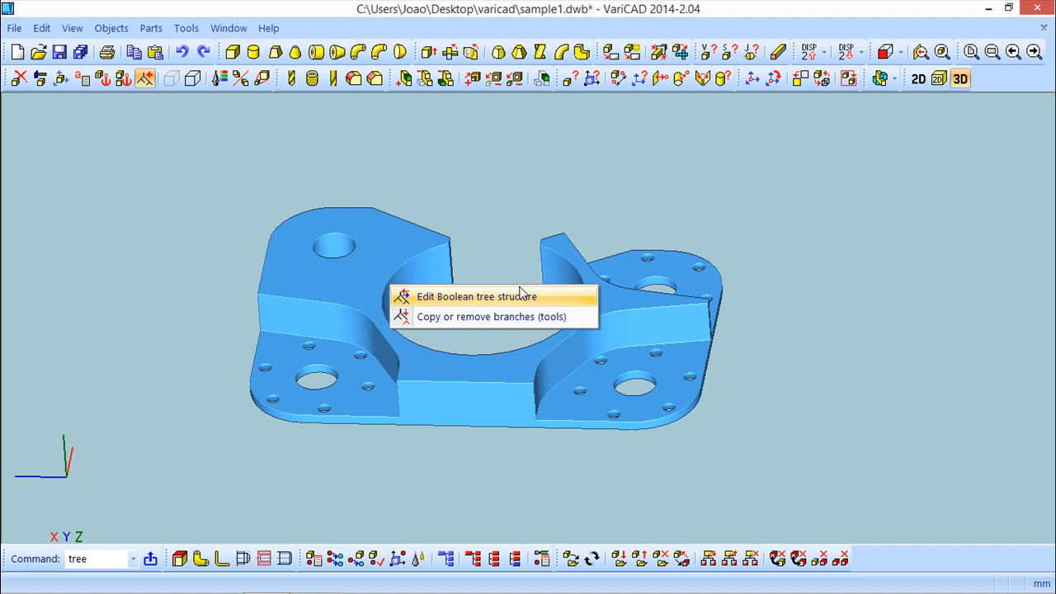
{"action": "left_click", "coordinate": [470, 318]}
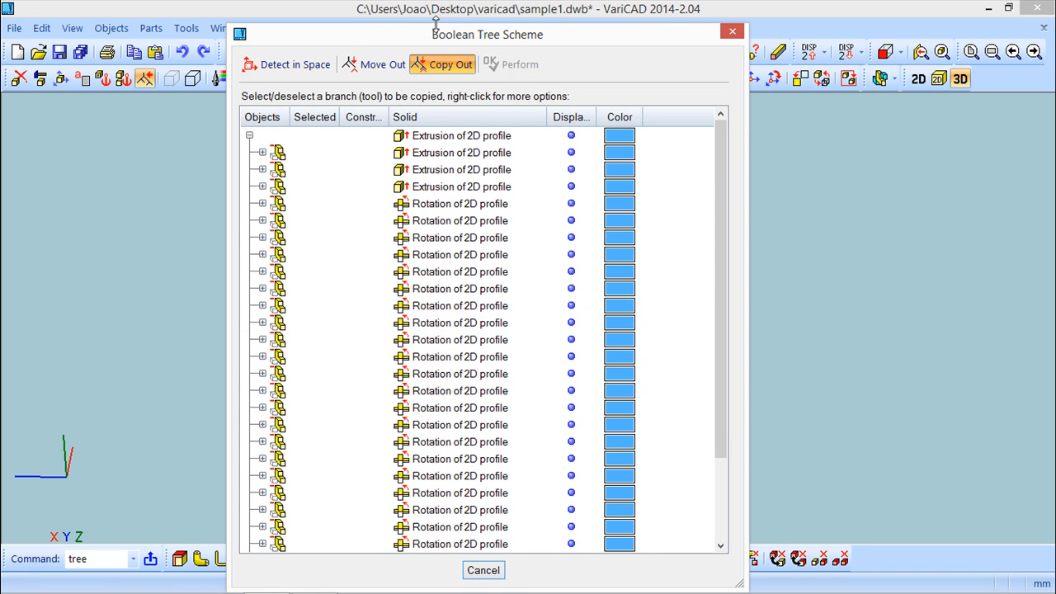
{"action": "left_click_drag", "start_coordinate": [550, 37], "coordinate": [546, 21]}
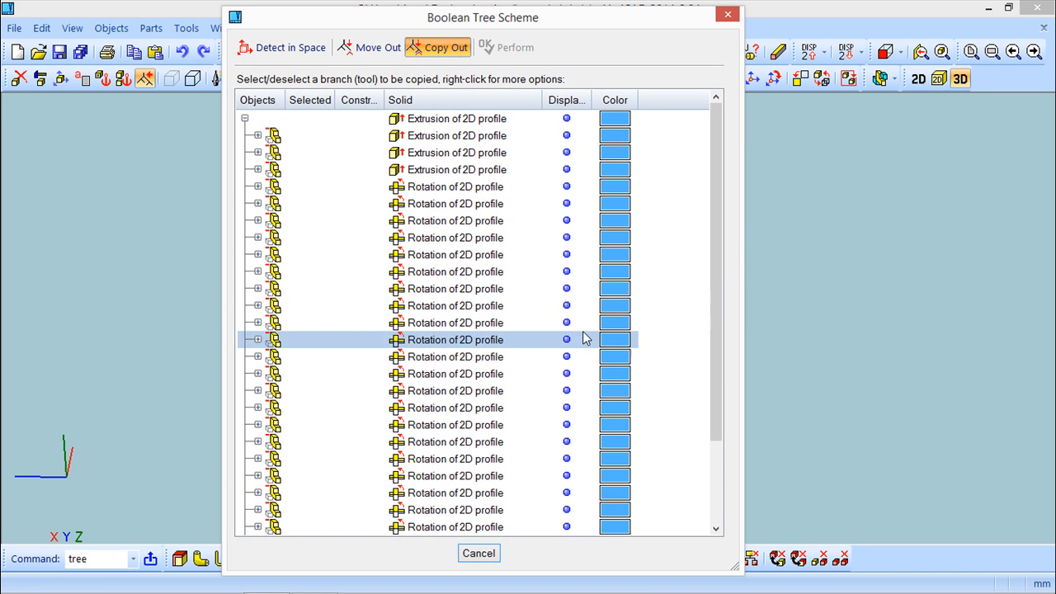
{"action": "left_click_drag", "start_coordinate": [720, 304], "coordinate": [706, 234]}
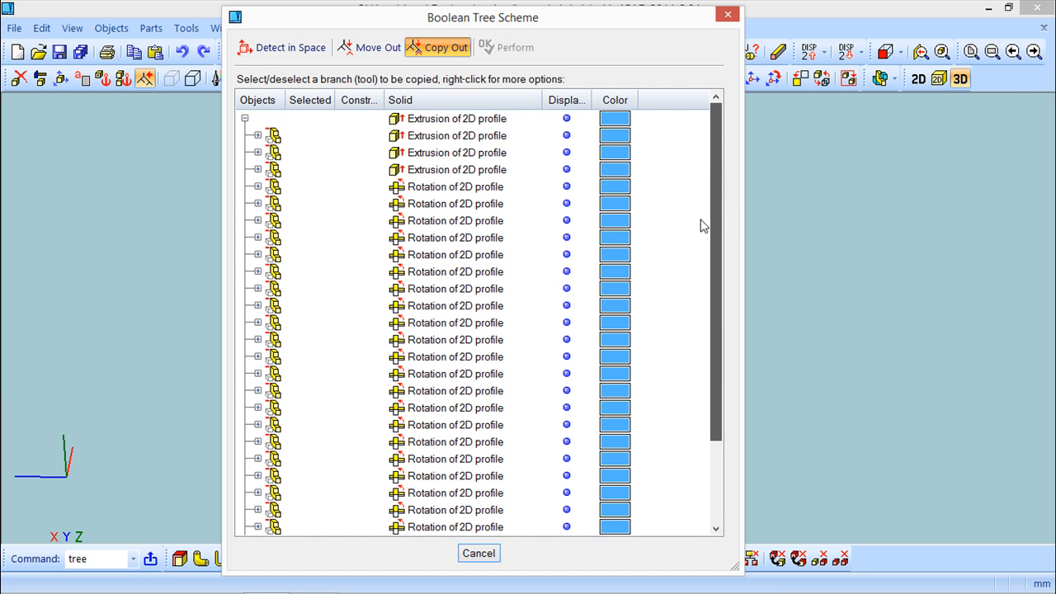
{"action": "left_click_drag", "start_coordinate": [422, 22], "coordinate": [838, 39]}
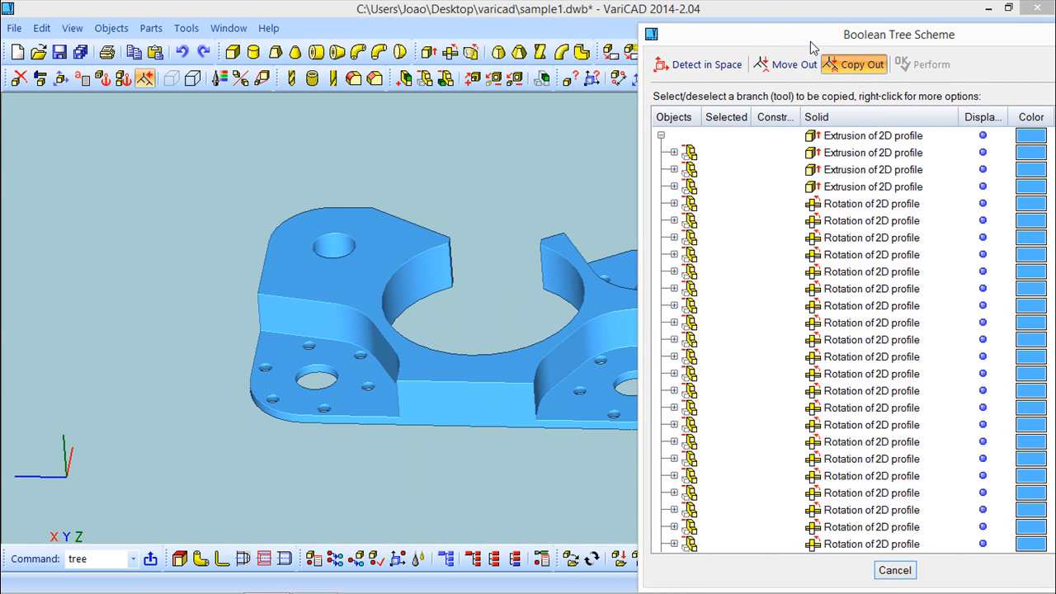
- Detect the bracket's front-right pocket in space as the Boolean branch, and perform its extraction with Move Out instead of Copy Out
{"action": "left_click", "coordinate": [830, 188]}
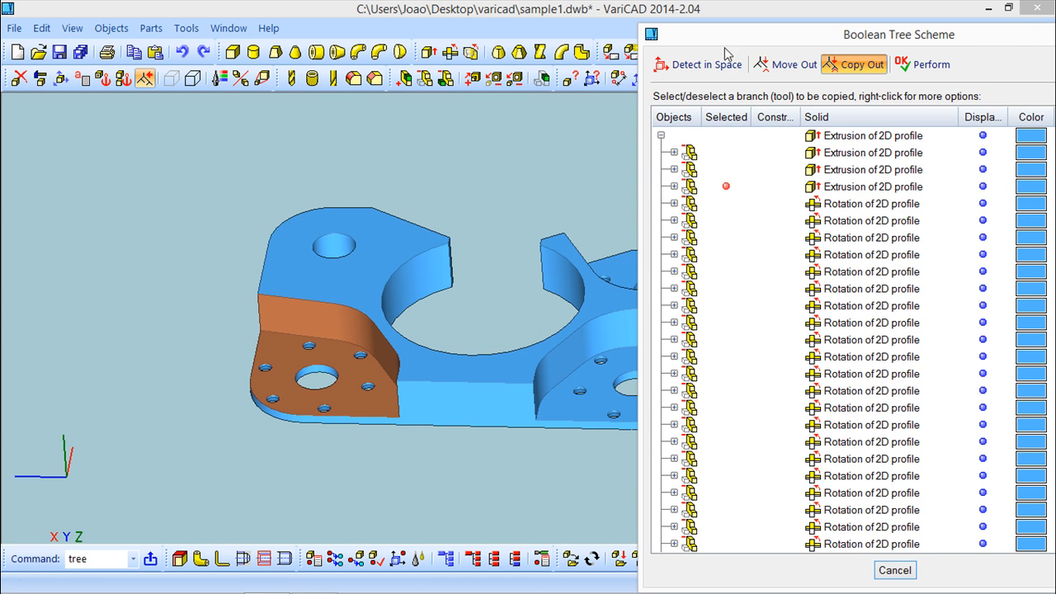
{"action": "left_click", "coordinate": [700, 64]}
{"action": "left_click", "coordinate": [634, 362]}
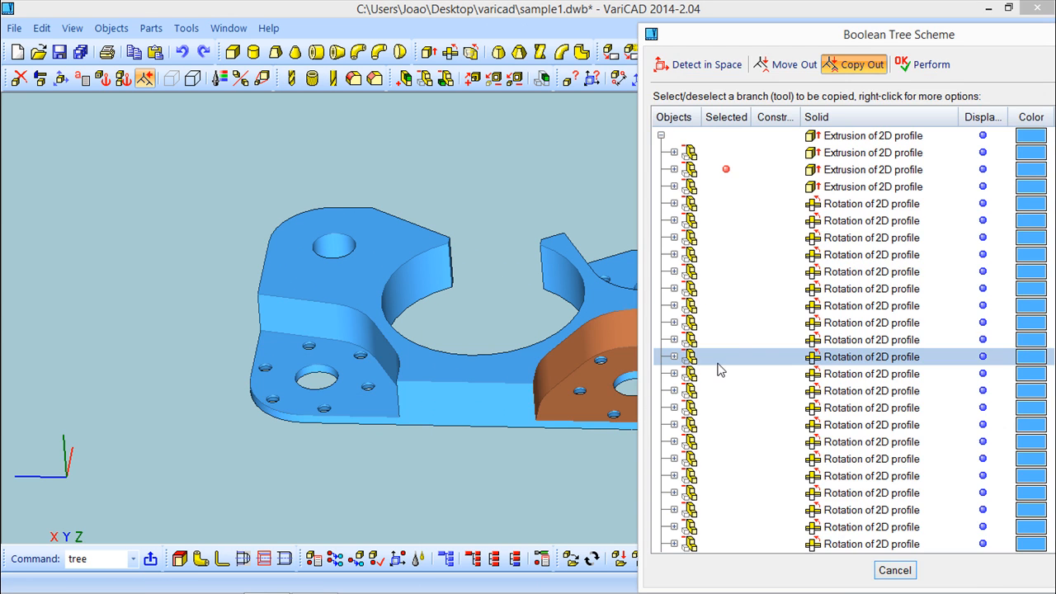
{"action": "left_click", "coordinate": [850, 64]}
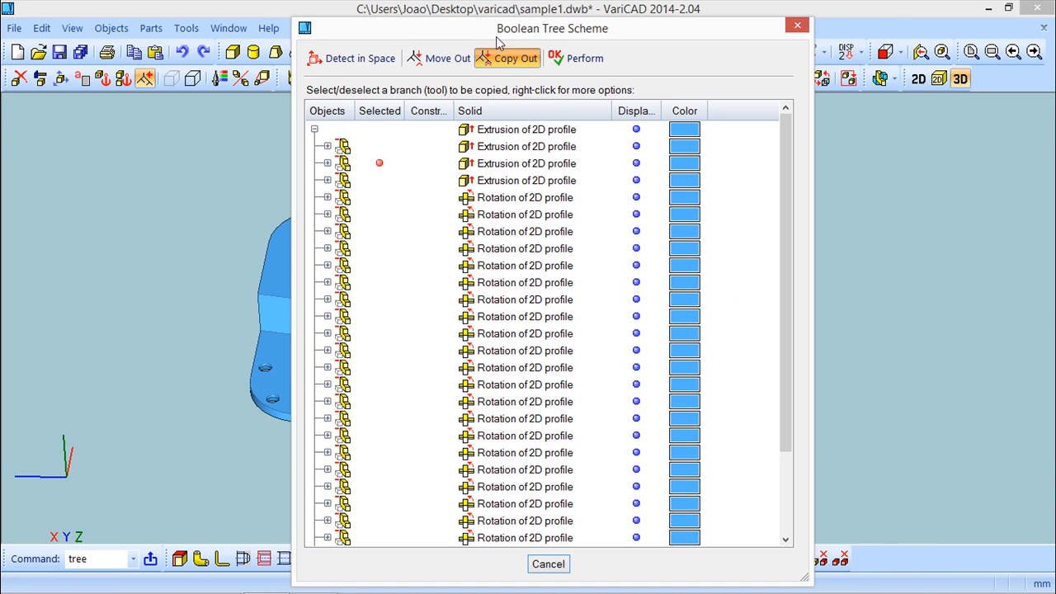
{"action": "left_click_drag", "start_coordinate": [459, 28], "coordinate": [796, 36]}
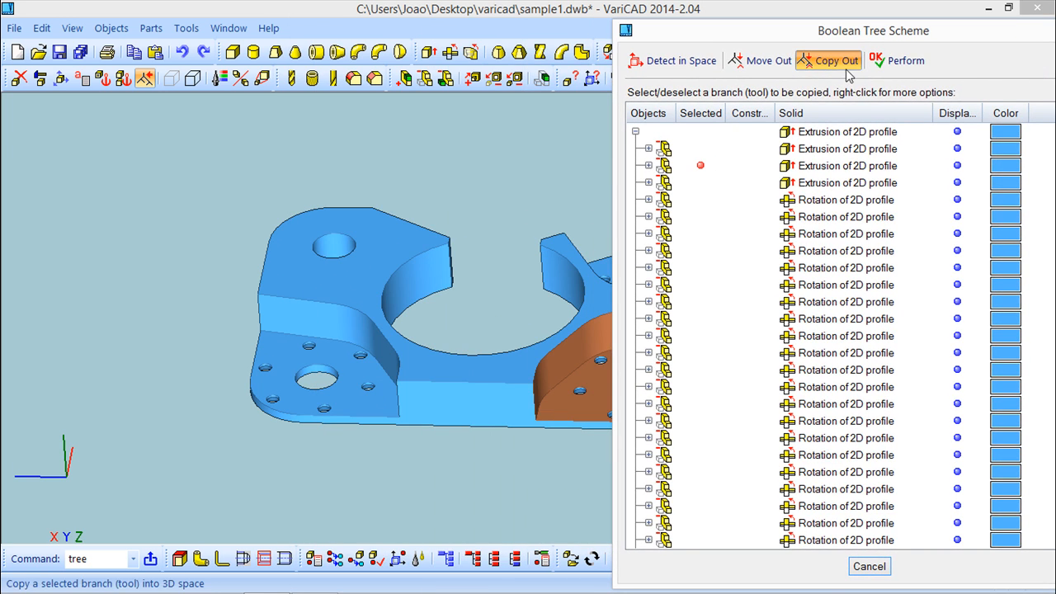
{"action": "left_click", "coordinate": [759, 63]}
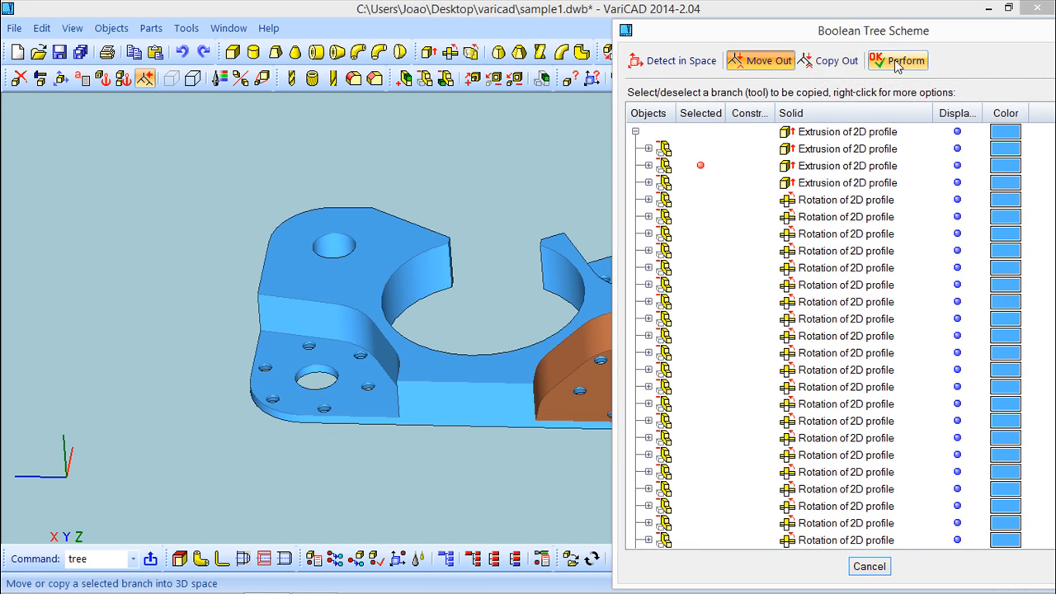
{"action": "left_click", "coordinate": [897, 61]}
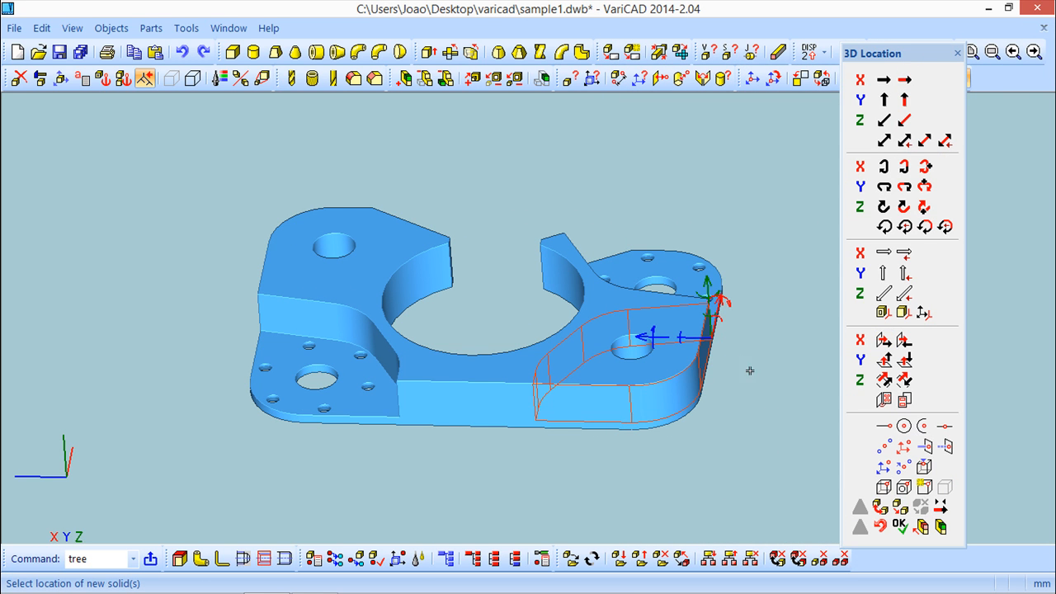
- Place the moved-out pocket solid in free space to the right of the bracket and confirm its location
{"action": "left_click", "coordinate": [701, 338]}
{"action": "left_click", "coordinate": [1032, 355]}
{"action": "left_click", "coordinate": [901, 528]}
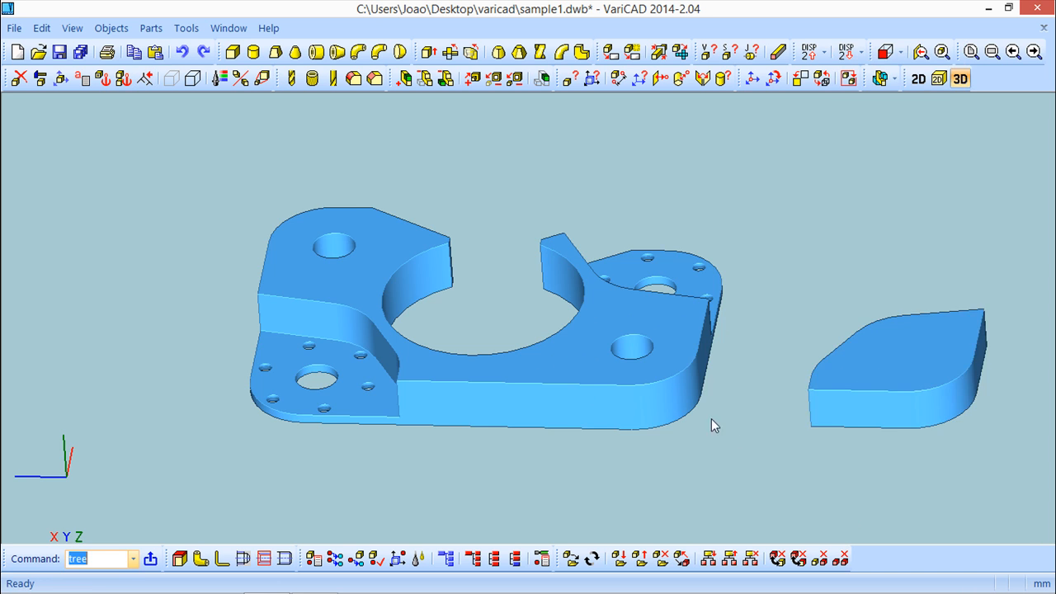
{"action": "middle_click_drag", "start_coordinate": [722, 470], "coordinate": [575, 312]}
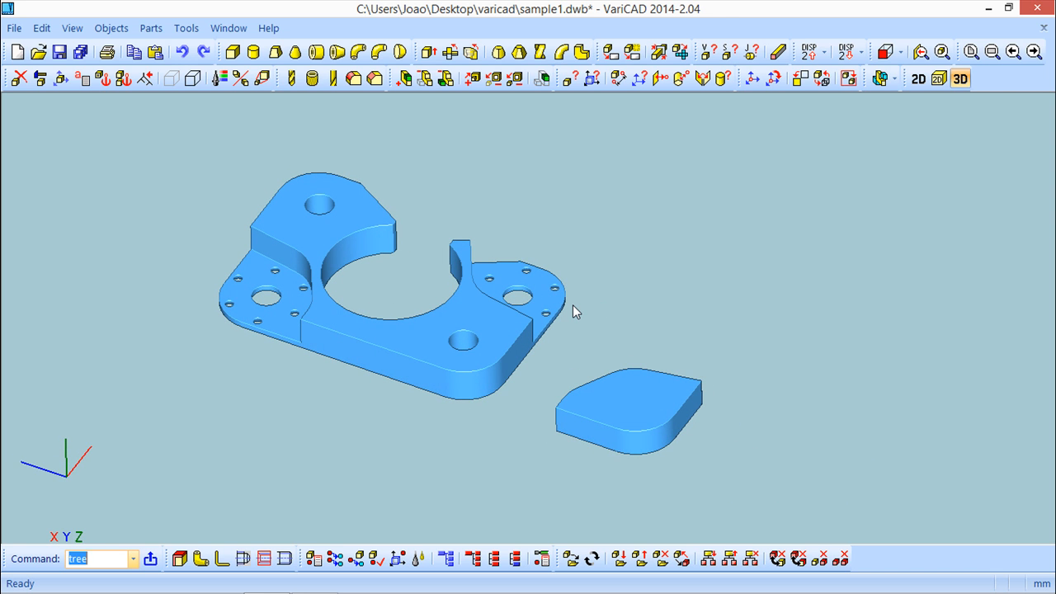